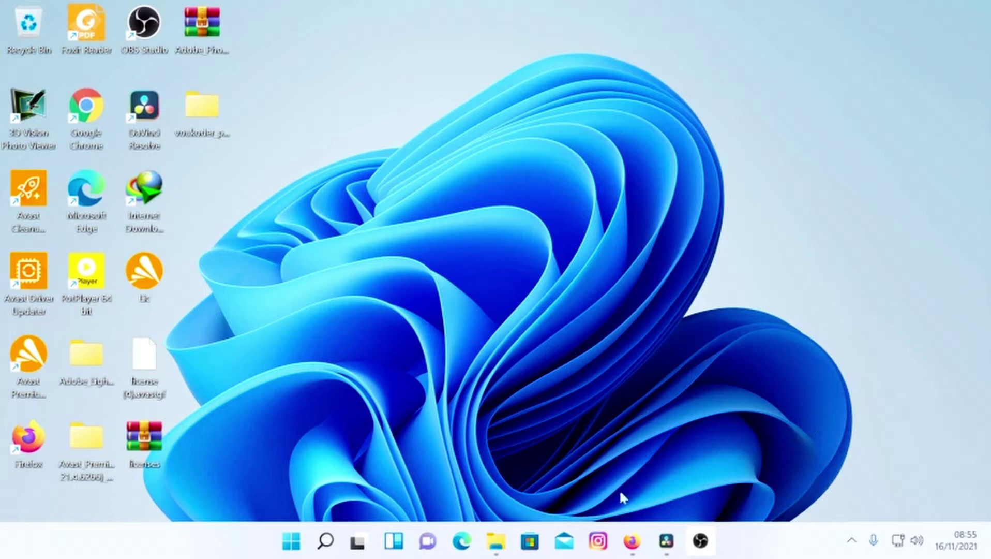
# - Switch to DaVinci Resolve and choose Voukoder as the render format for the video export
pyautogui.click(665, 541)
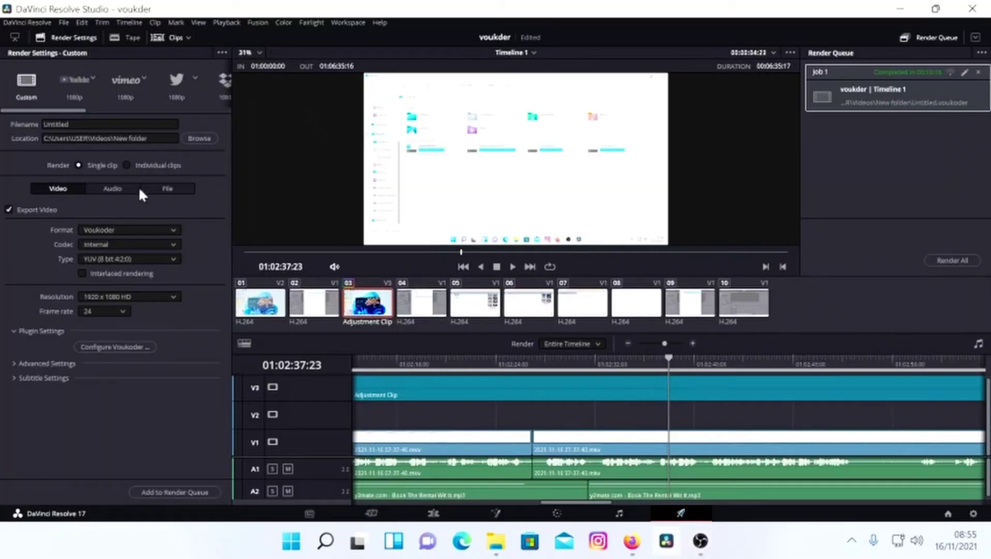
pyautogui.click(160, 230)
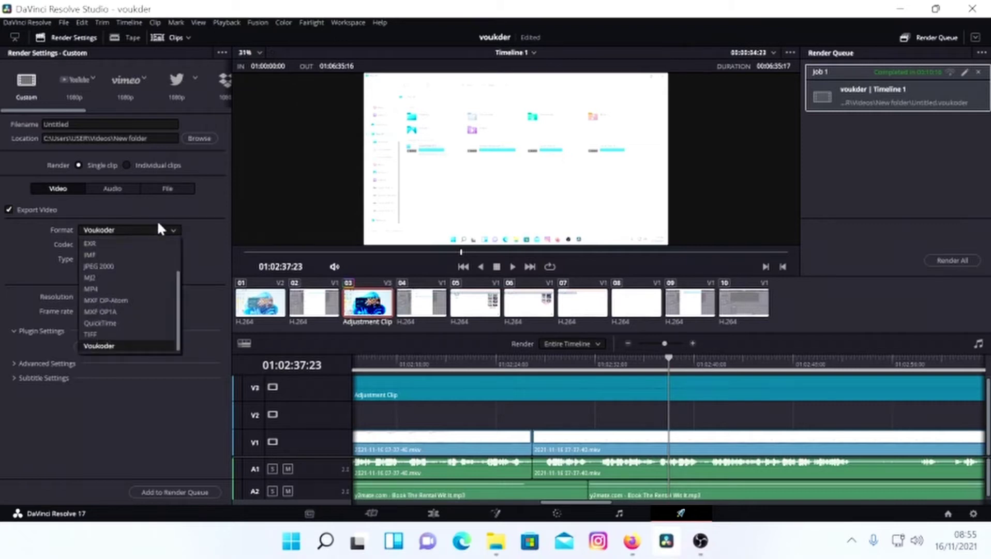
pyautogui.click(139, 344)
# - Open the Voukoder configuration, examine the available video codecs, and close it without saving changes
pyautogui.click(143, 344)
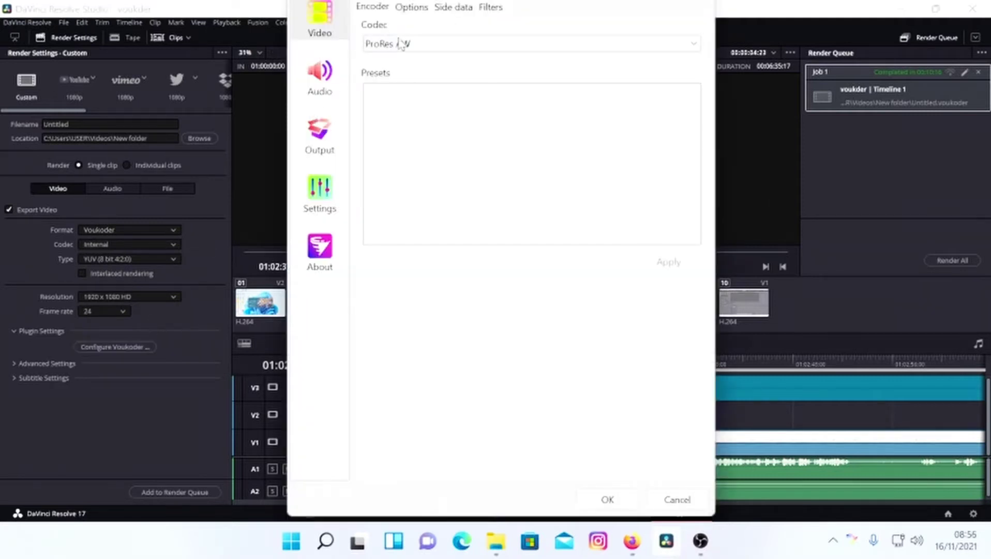
pyautogui.click(401, 43)
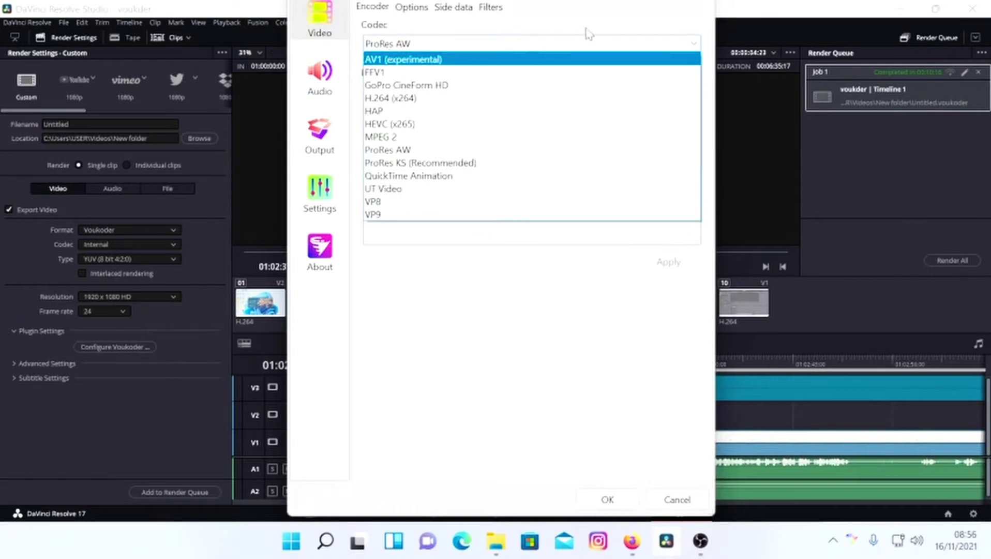
pyautogui.click(675, 500)
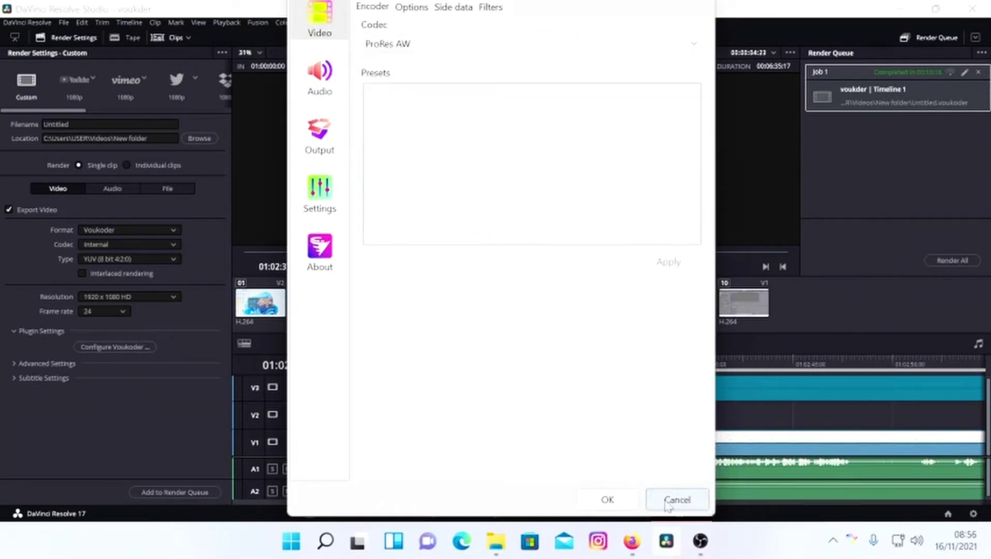
pyautogui.click(673, 500)
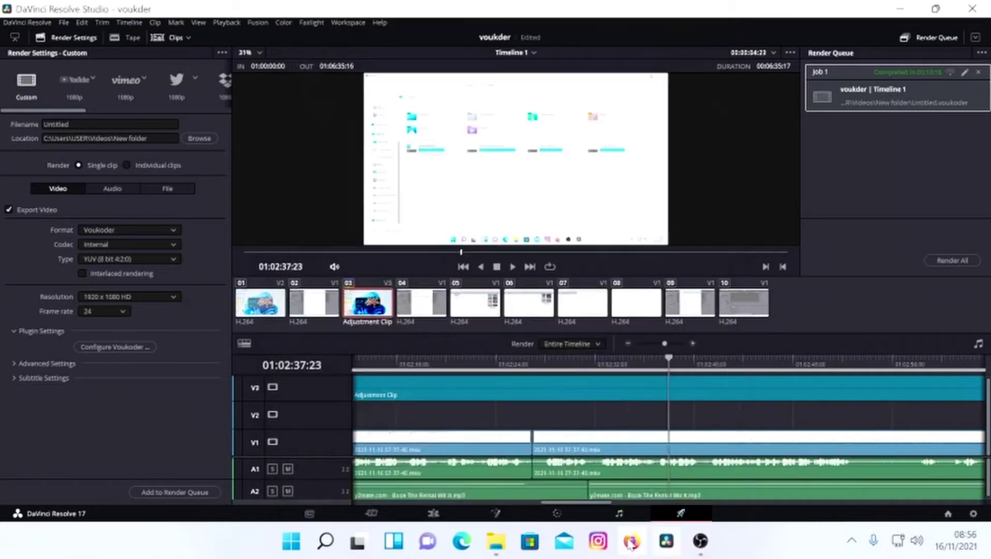
# - Switch to Firefox and open the downloads and instructions page of the Voukoder site
pyautogui.hotkey('alt', 'Tab')
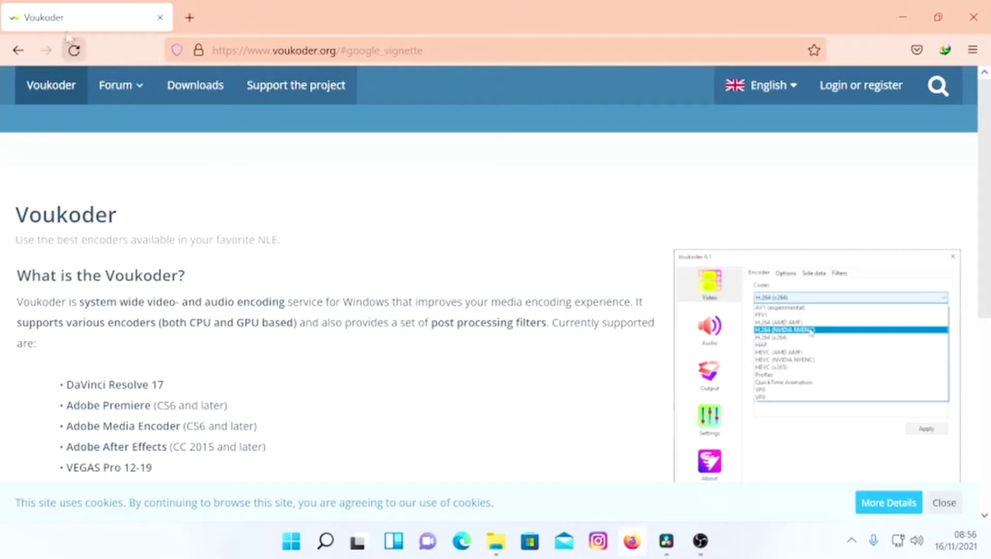
pyautogui.click(168, 93)
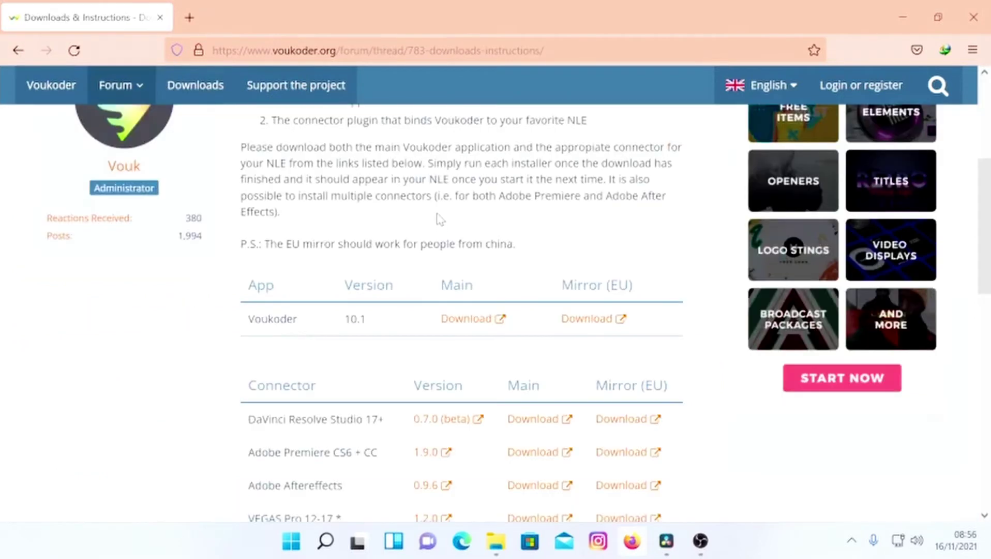
pyautogui.scroll(-3, 437, 212)
pyautogui.scroll(3, 256, 310)
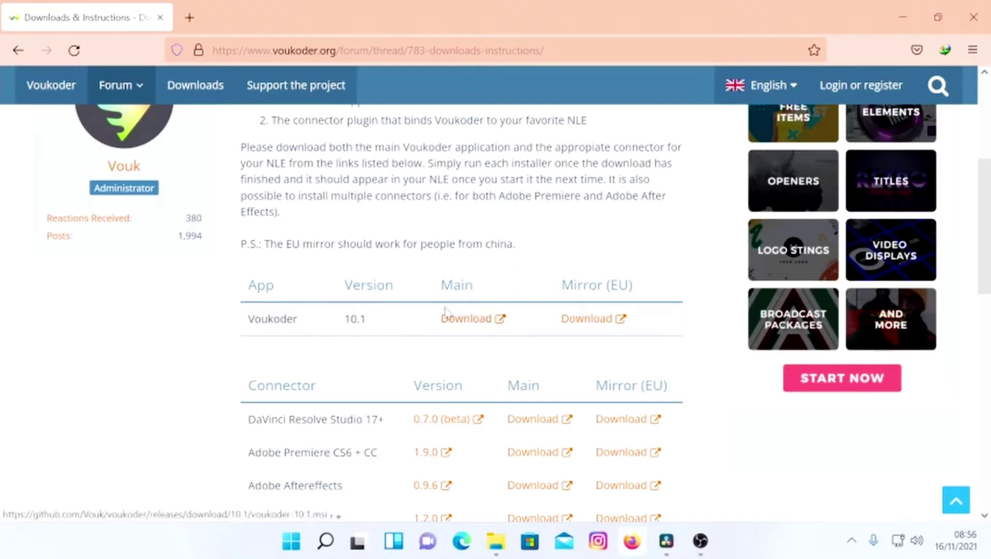
# - Try to download Voukoder 10.1 from its main link, accepting the offered exclusion for similar addresses on cancelling
pyautogui.click(473, 318)
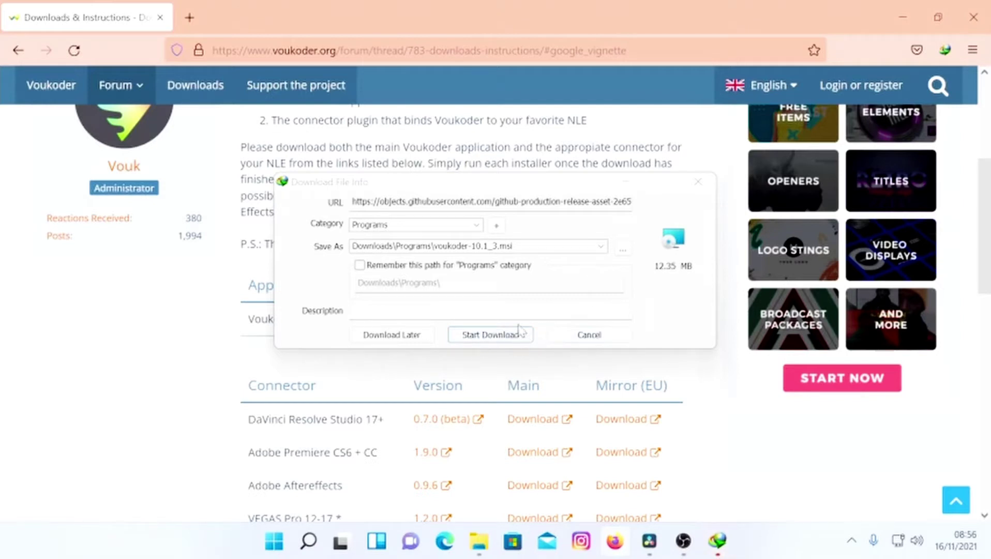
pyautogui.click(597, 337)
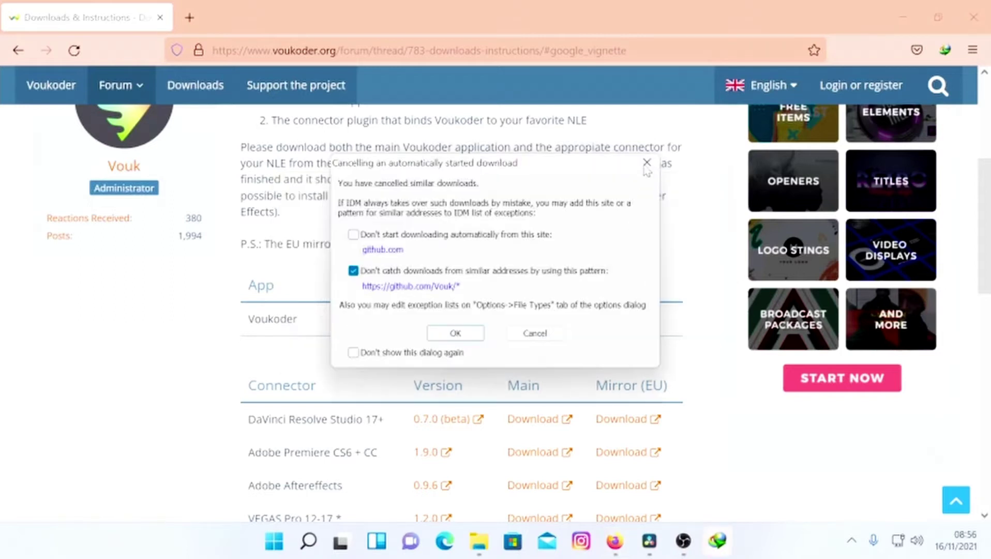
pyautogui.click(450, 332)
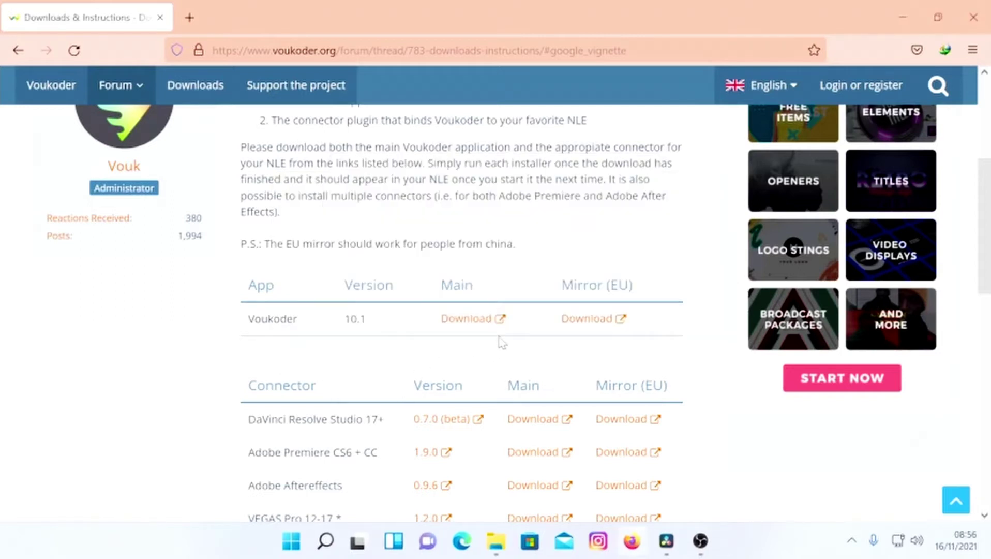
# - Review the connector list and try to download the DaVinci Resolve Studio 17+ connector
pyautogui.scroll(-2, 499, 343)
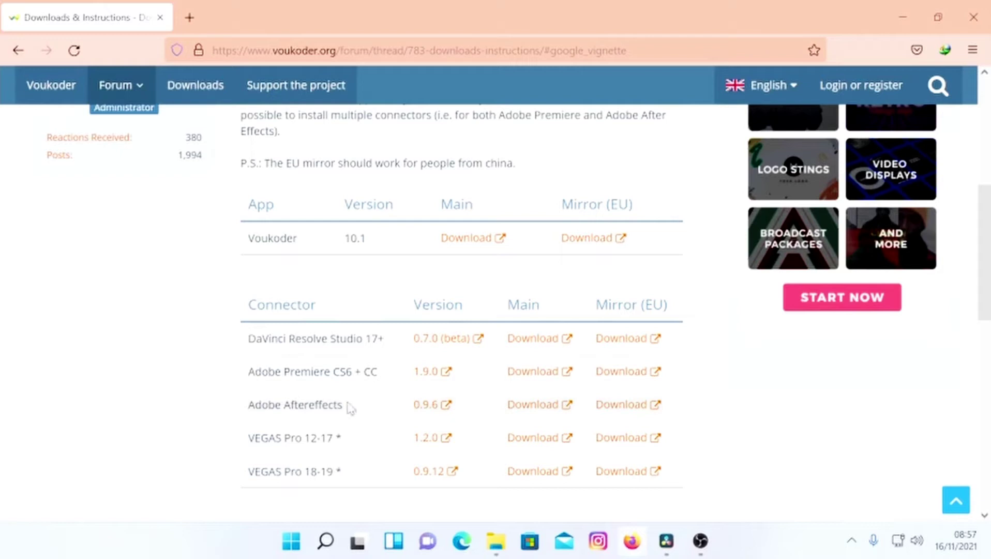
pyautogui.scroll(-2, 363, 437)
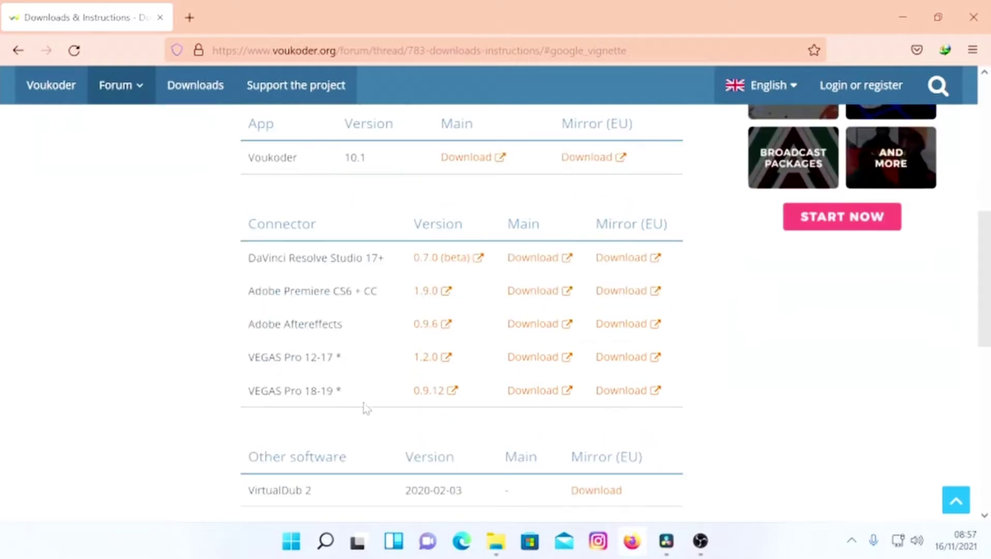
pyautogui.scroll(4, 435, 393)
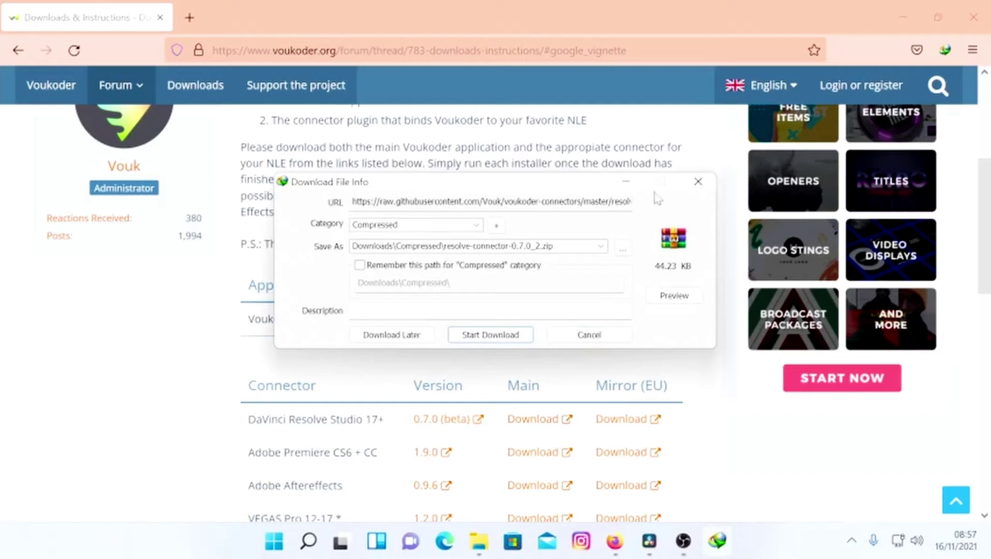
pyautogui.press('Escape')
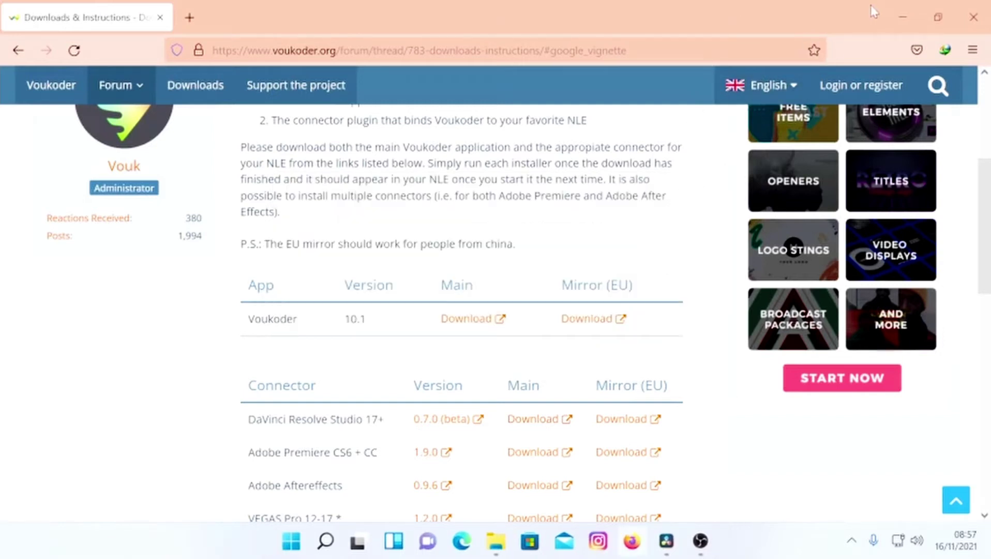
# - Minimize Firefox and DaVinci Resolve to return to the desktop
pyautogui.click(909, 17)
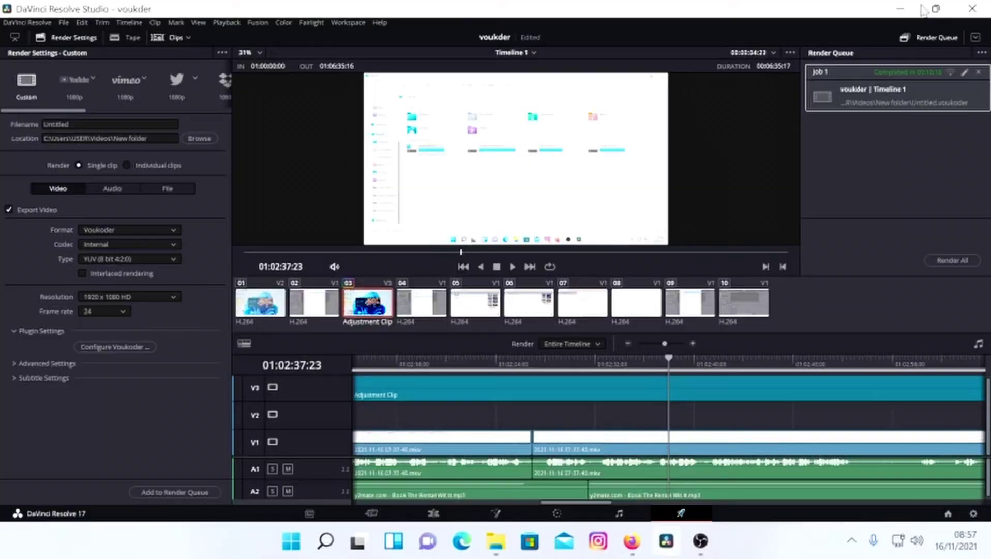
pyautogui.click(908, 10)
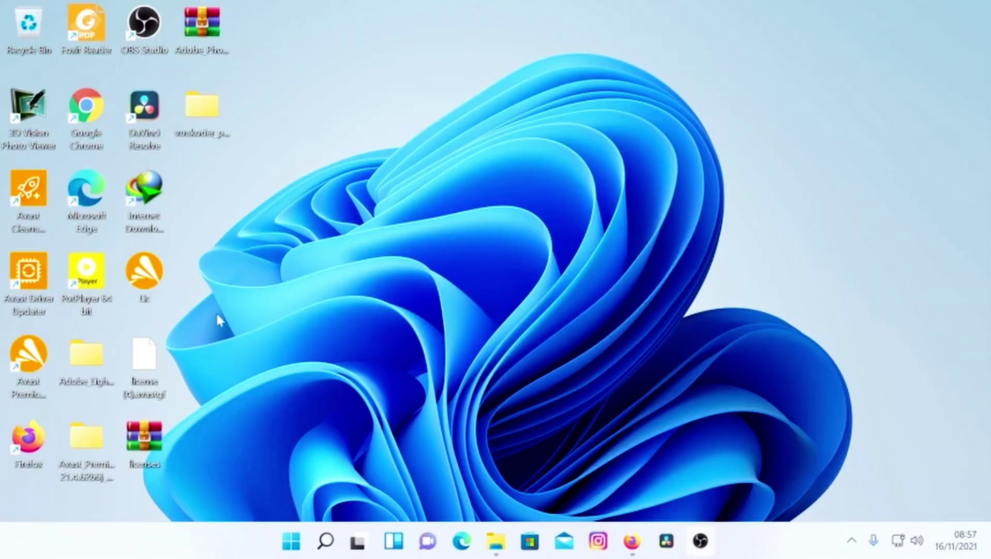
pyautogui.click(667, 541)
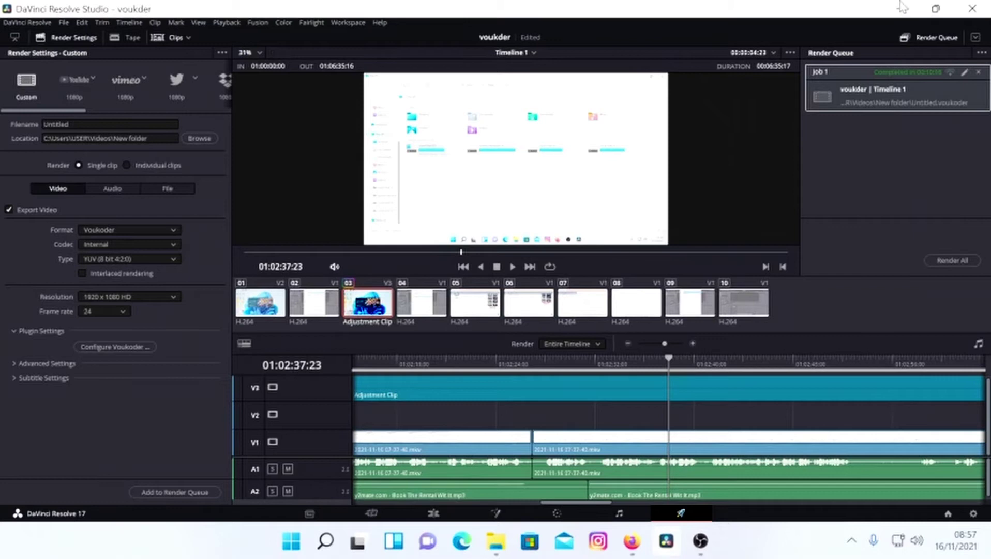
pyautogui.press('super+d')
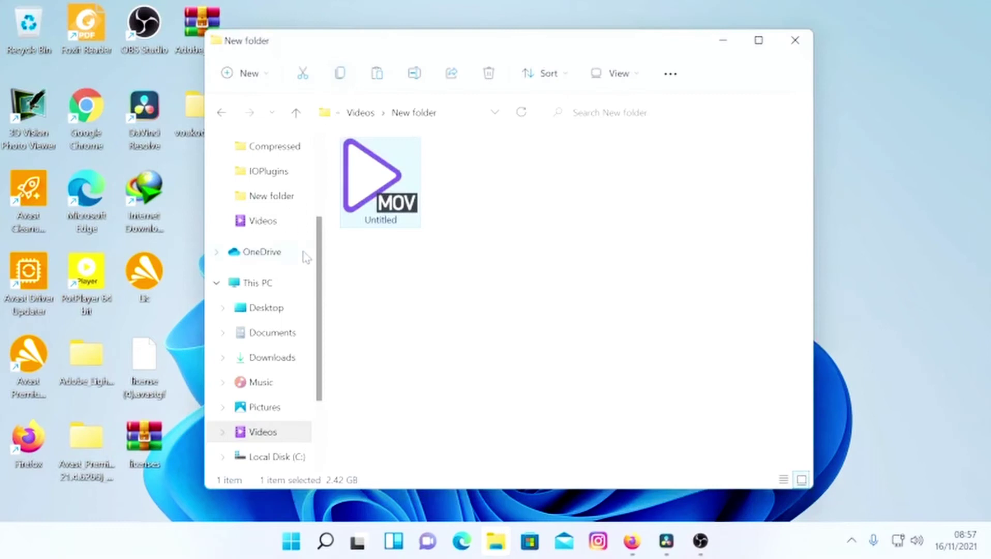
# - Open the Programs folder inside Downloads in File Explorer
pyautogui.scroll(2, 303, 254)
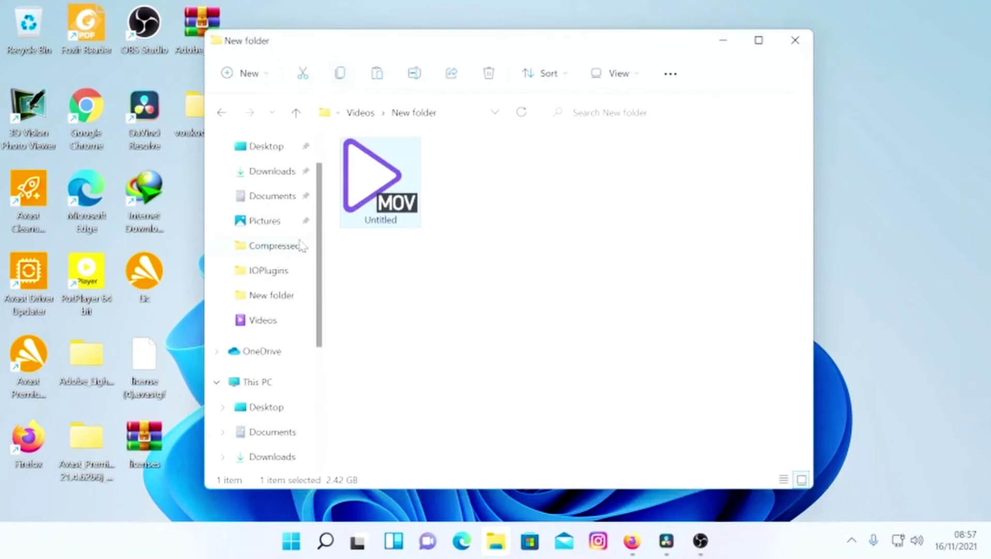
pyautogui.scroll(1, 303, 246)
pyautogui.click(288, 210)
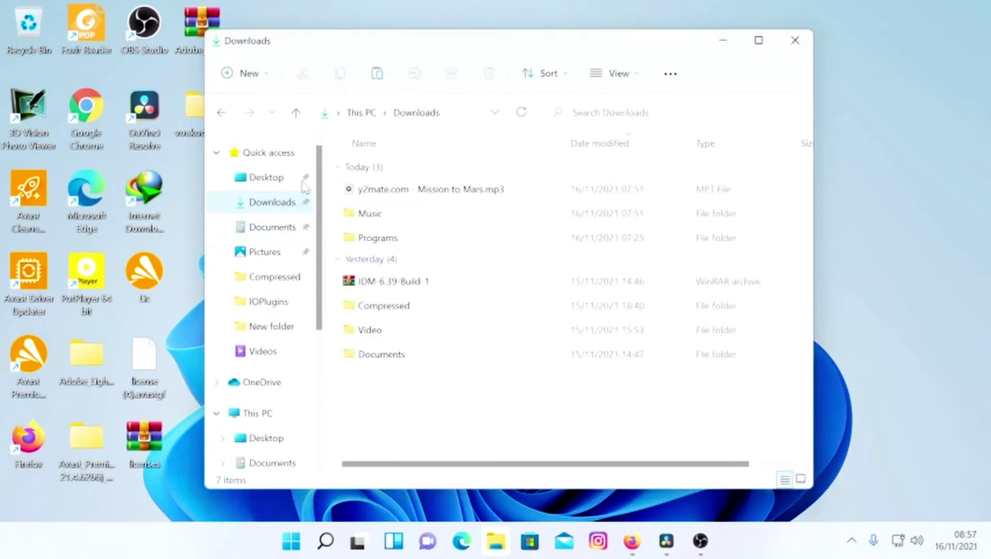
pyautogui.doubleClick(409, 239)
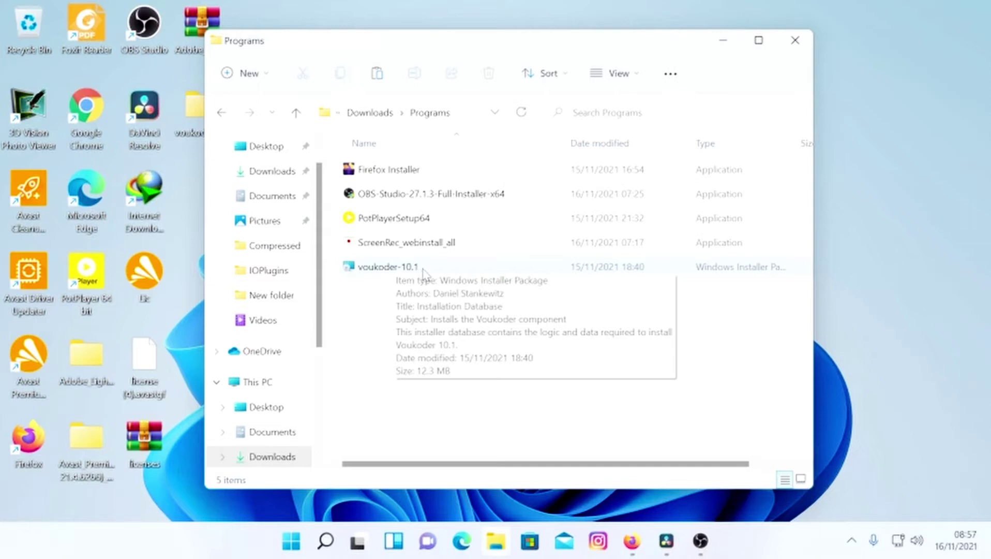
# - Launch the voukoder-10.1 installer, then cancel the installation and exit the setup wizard
pyautogui.doubleClick(423, 271)
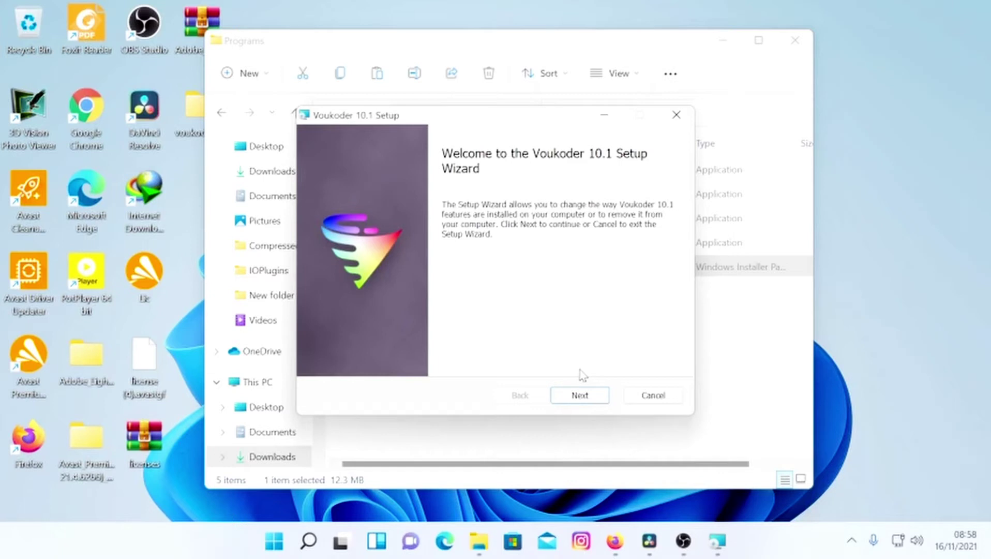
pyautogui.click(655, 397)
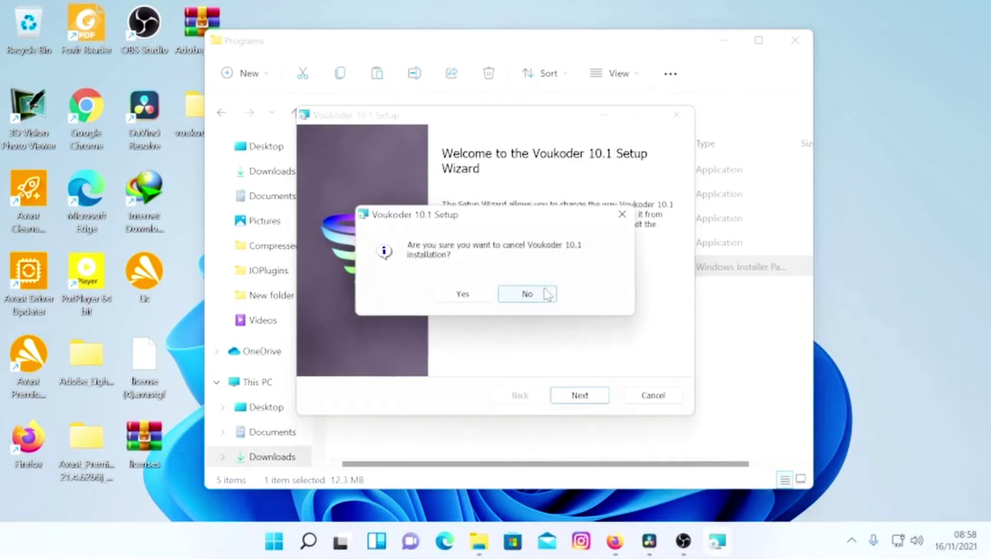
pyautogui.click(527, 293)
pyautogui.click(675, 114)
pyautogui.click(528, 294)
pyautogui.click(675, 115)
pyautogui.click(485, 298)
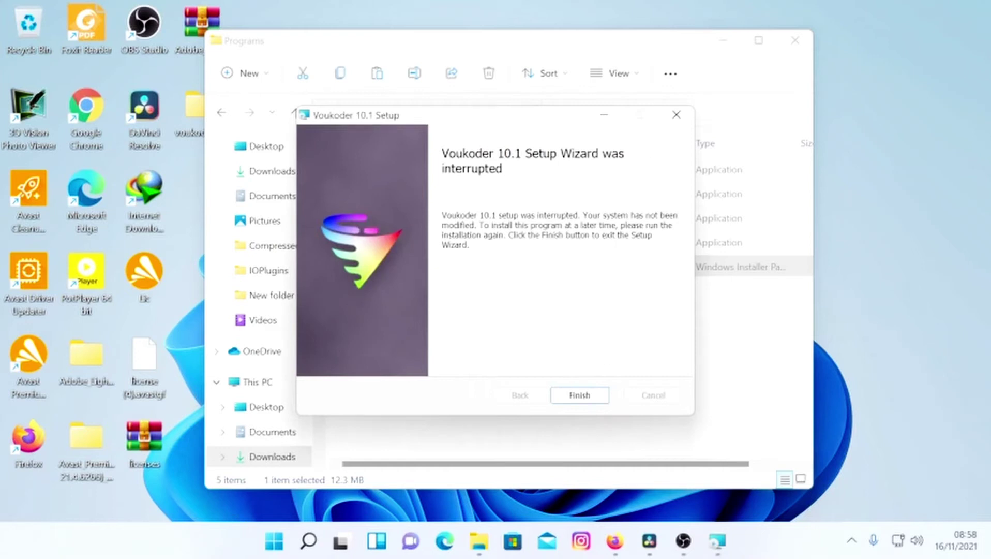
pyautogui.click(579, 394)
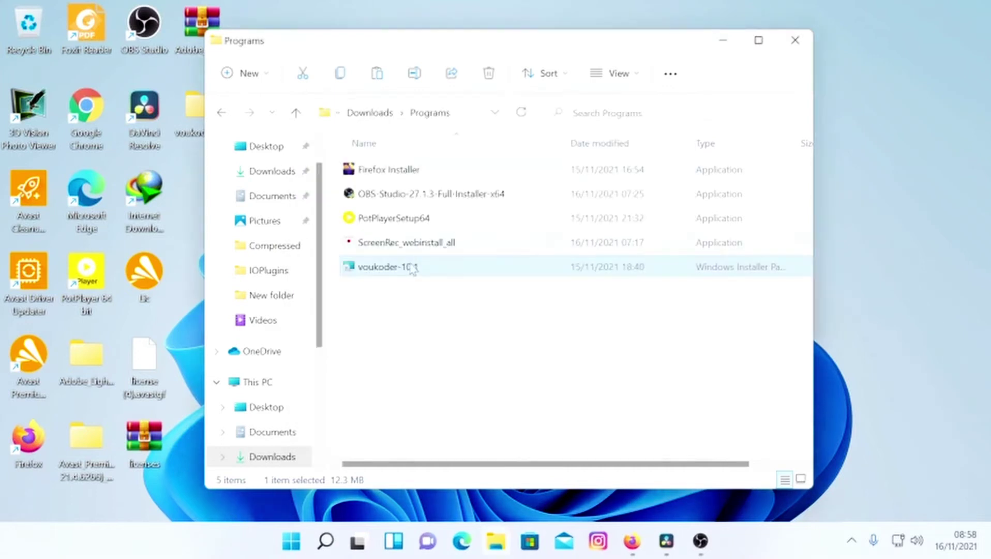
# - Open the resolve-connector-0.7.0 archive from the Compressed folder in Downloads
pyautogui.click(223, 115)
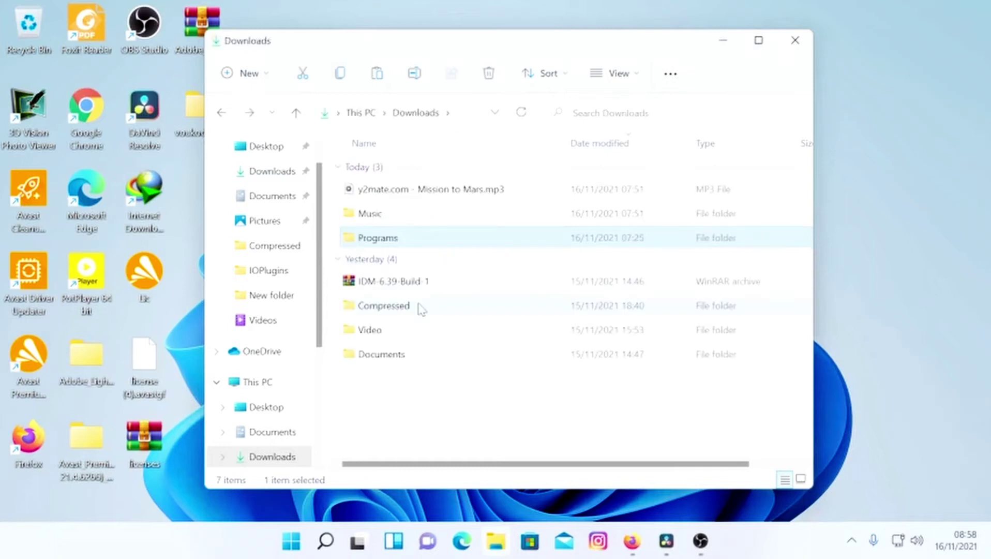
pyautogui.click(414, 309)
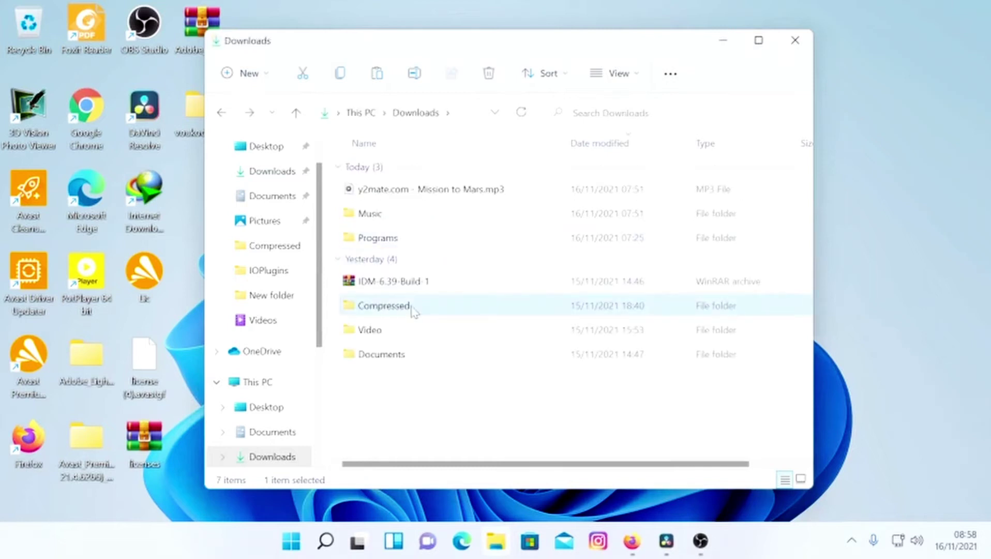
pyautogui.doubleClick(414, 308)
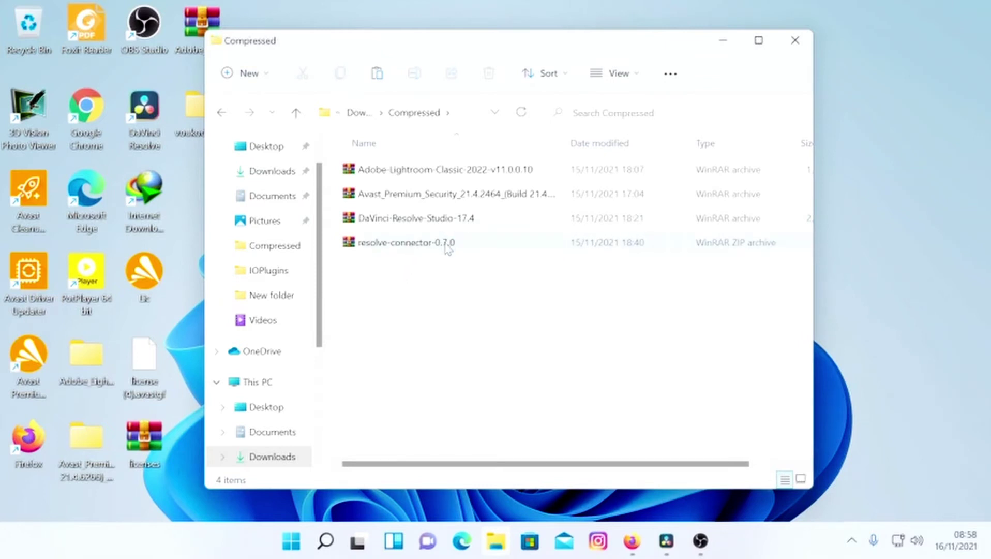
pyautogui.click(448, 249)
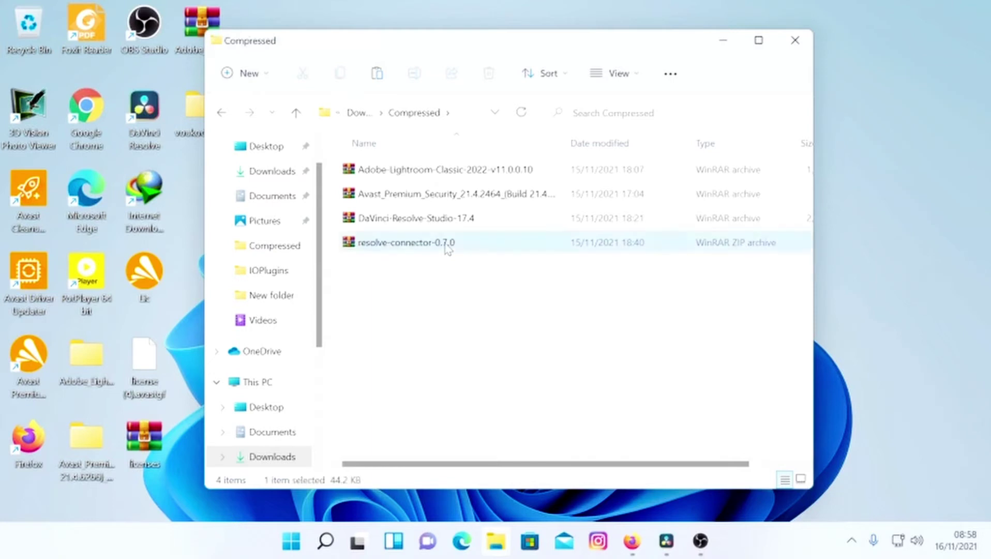
pyautogui.doubleClick(448, 247)
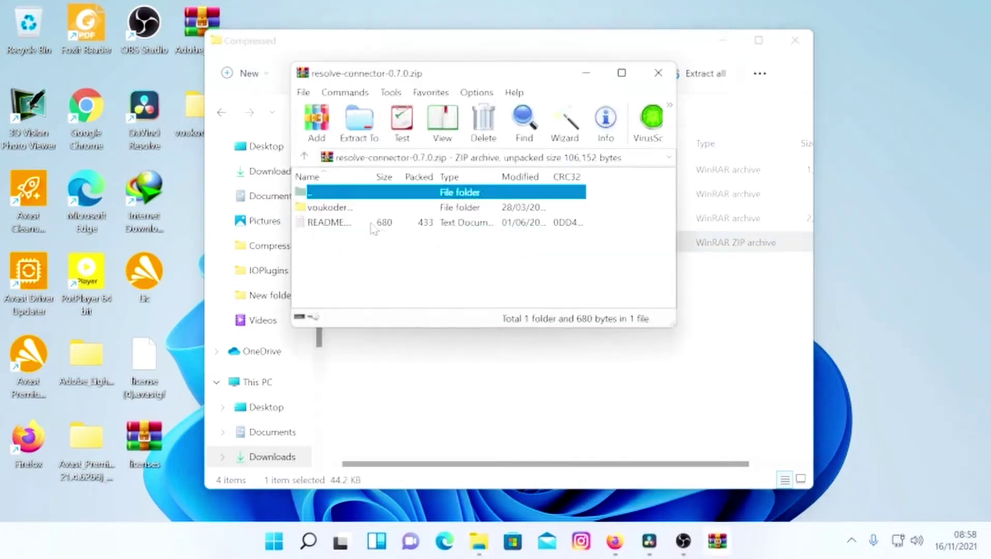
# - Extract the voukoder plugin folder from the resolve-connector-0.7.0 archive to the Desktop and close the archive
pyautogui.click(346, 208)
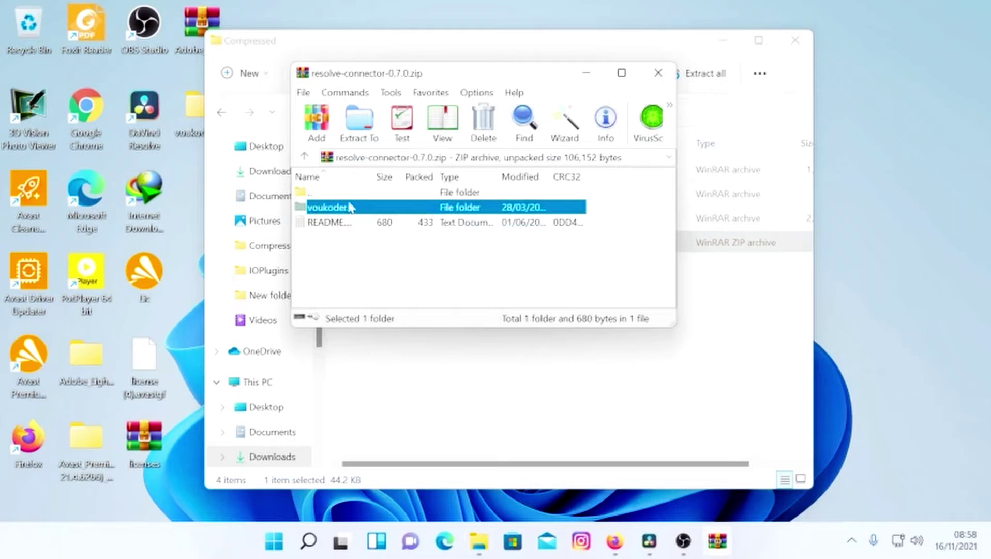
pyautogui.click(360, 133)
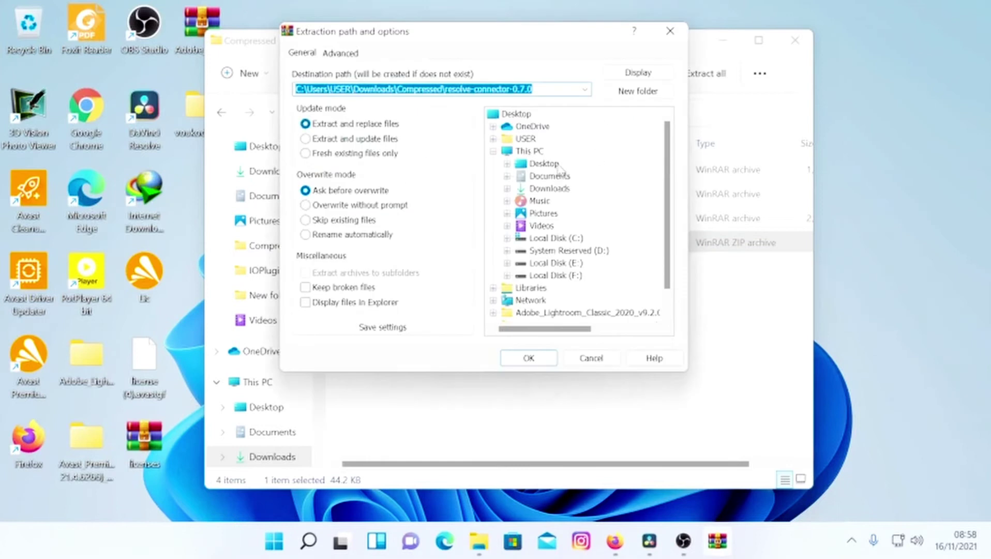
pyautogui.click(544, 164)
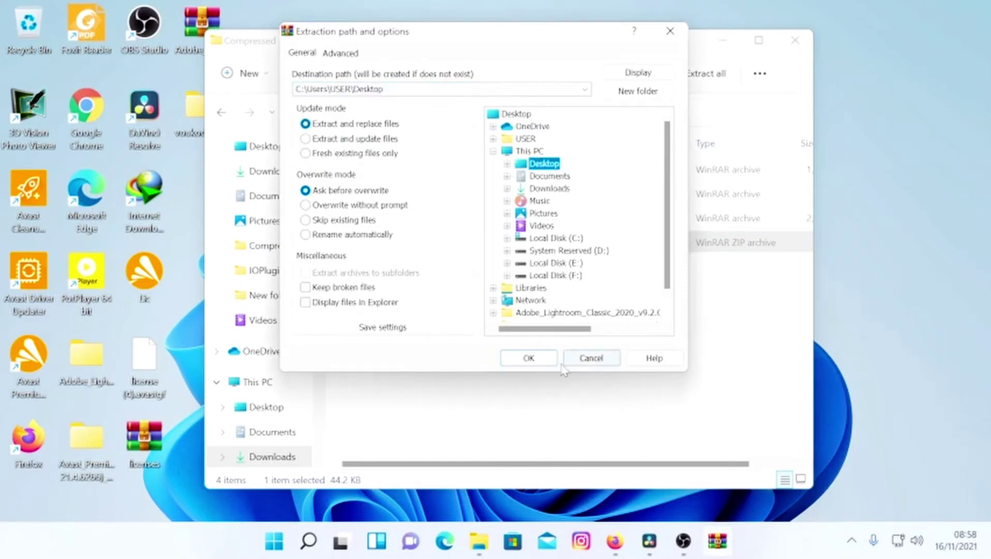
pyautogui.click(546, 357)
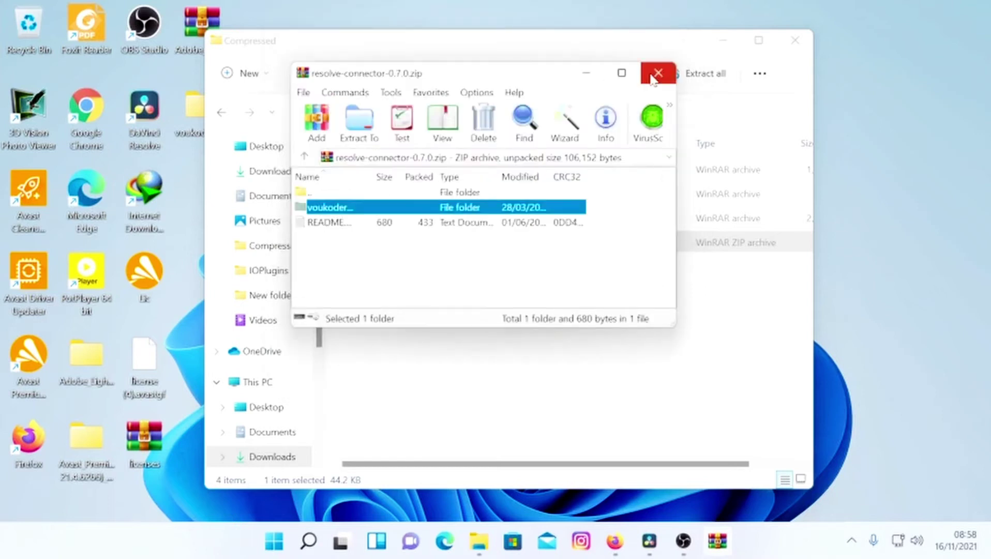
pyautogui.click(658, 73)
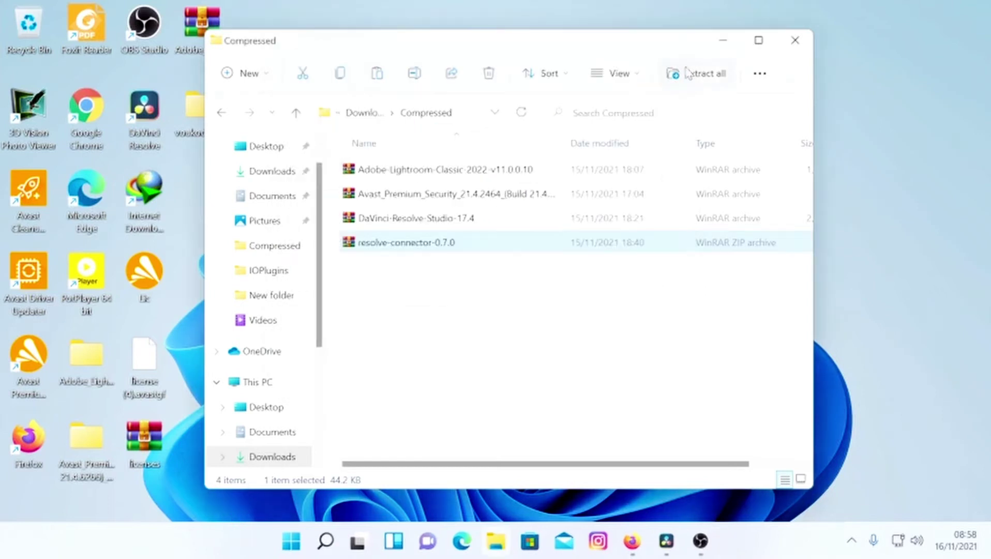
# - Go to Local Disk (C:), ProgramData, Blackmagic Design, DaVinci Resolve, Support and select the IOPlugins folder
pyautogui.click(278, 385)
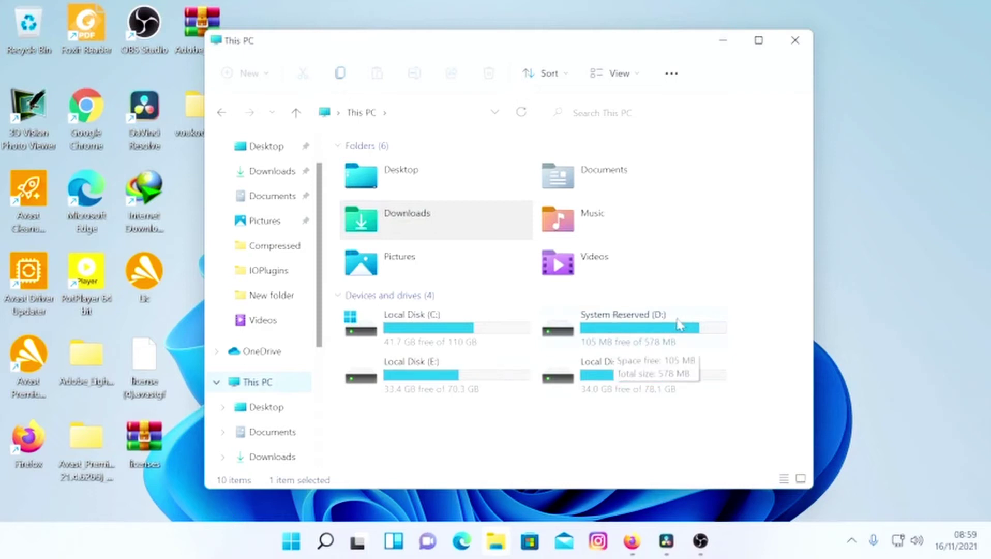
pyautogui.doubleClick(436, 327)
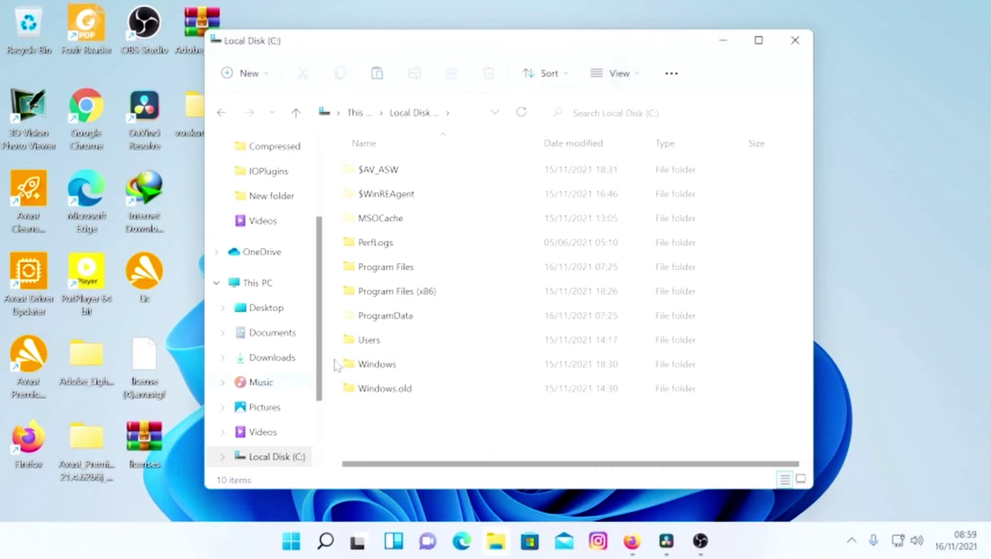
pyautogui.doubleClick(409, 318)
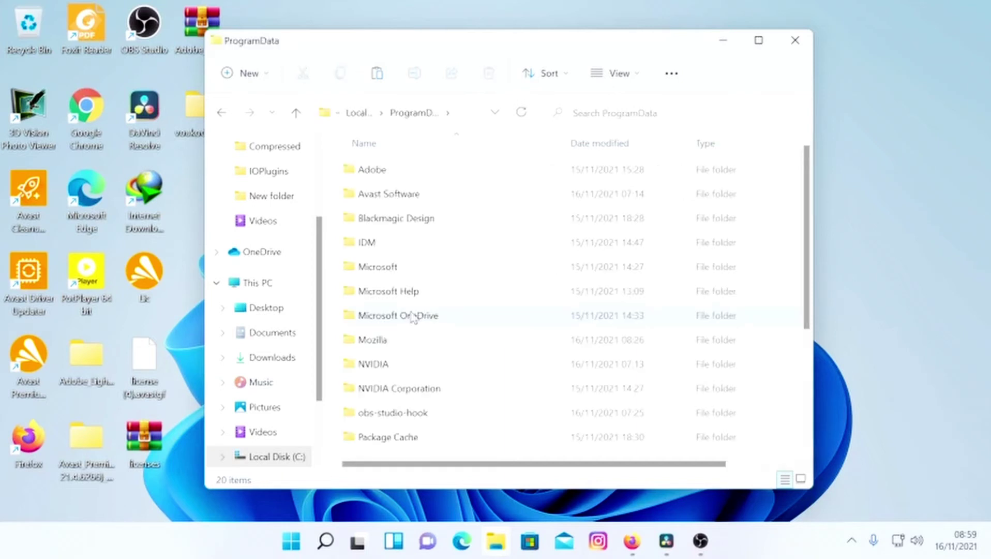
pyautogui.doubleClick(387, 223)
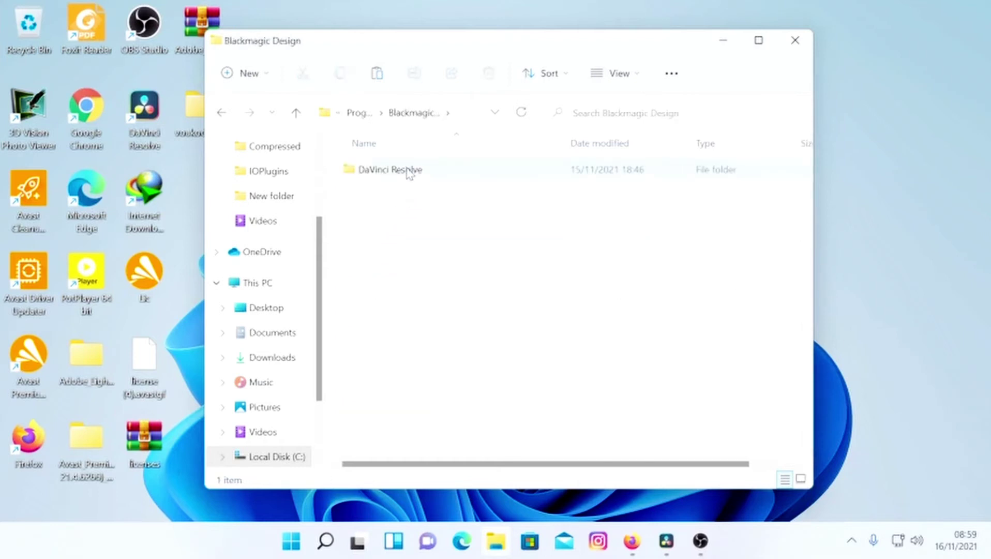
pyautogui.doubleClick(408, 172)
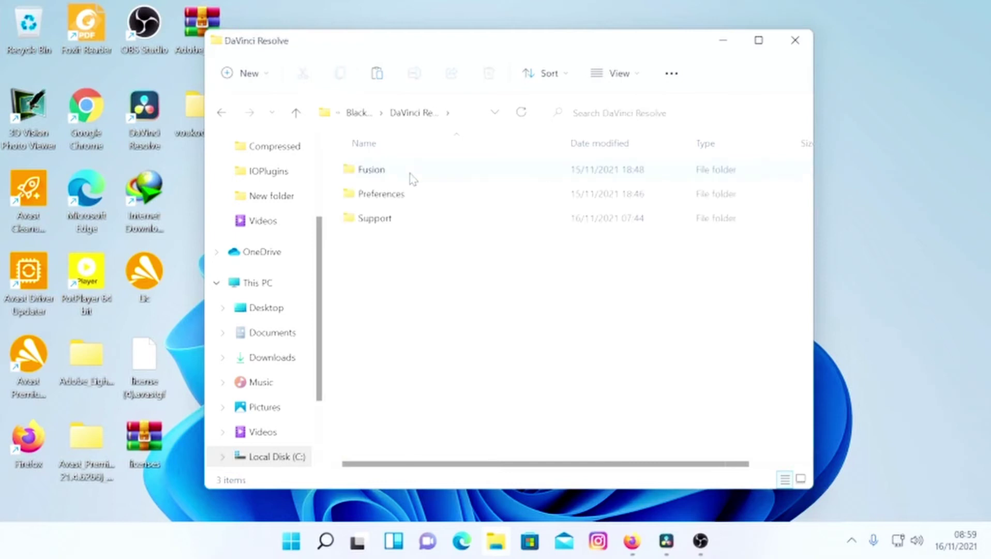
pyautogui.doubleClick(412, 223)
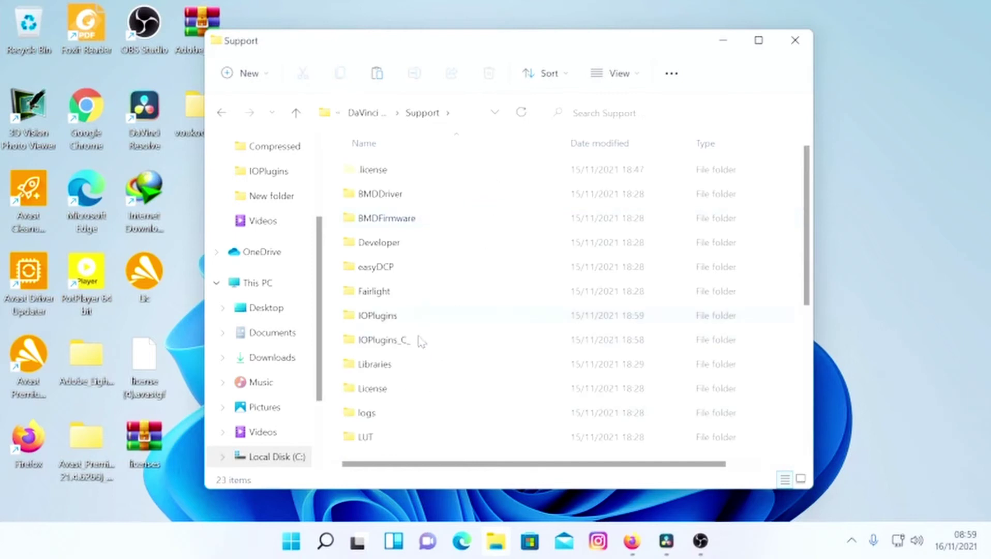
pyautogui.click(385, 321)
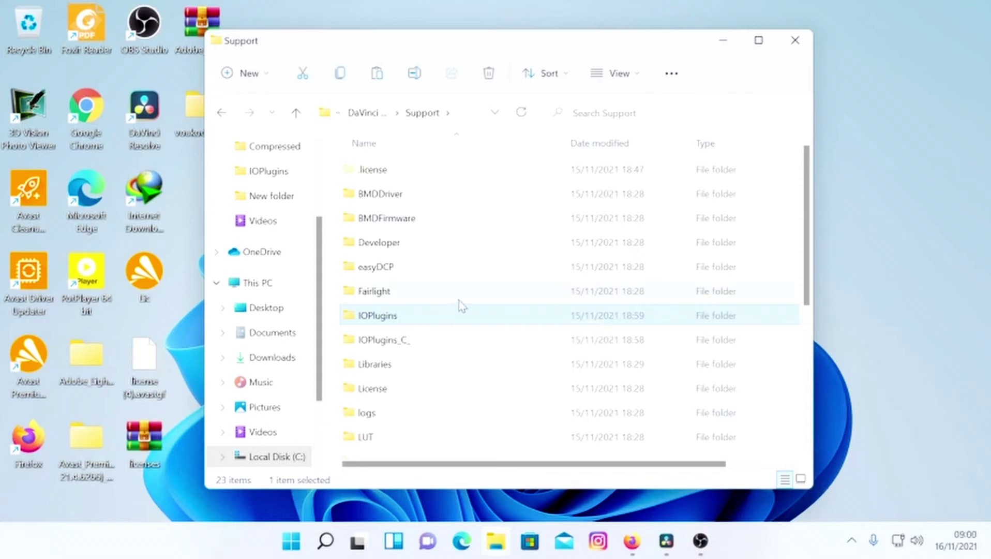
# - Try to create a folder named IOPlugins inside Support, then decline the merge and delete the new folder
pyautogui.rightClick(518, 422)
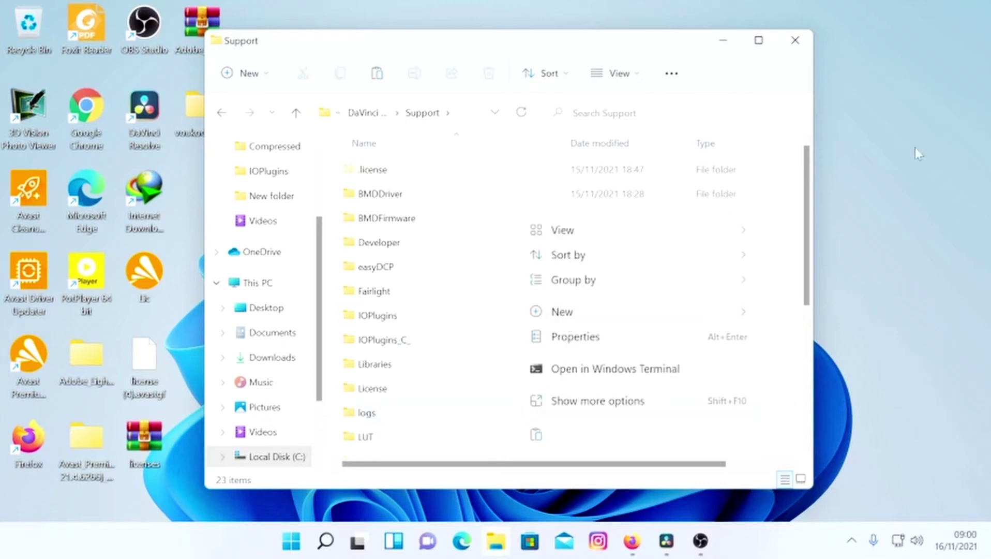
pyautogui.moveTo(724, 312)
pyautogui.click(828, 71)
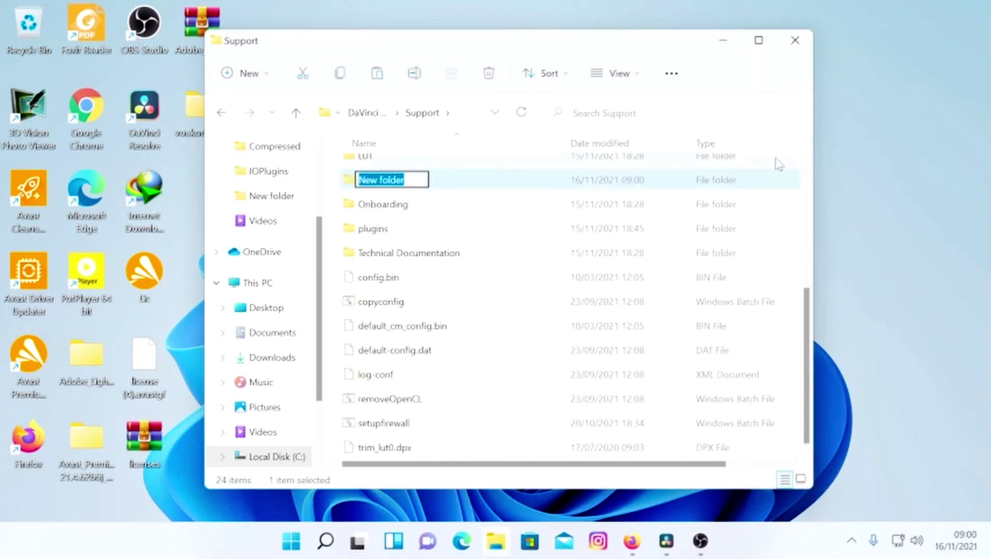
pyautogui.press('BackSpace')
pyautogui.write('IOPl')
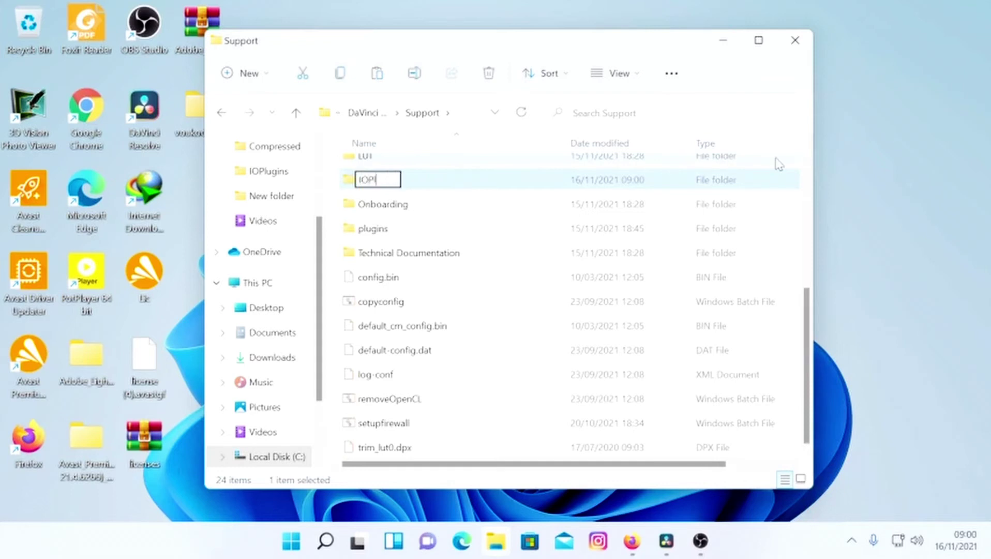
pyautogui.write('ugins')
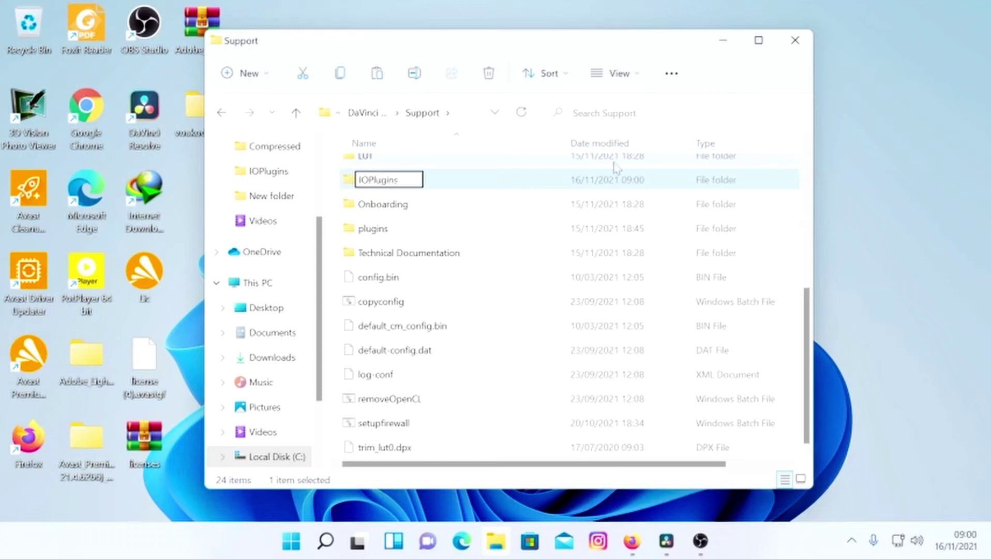
pyautogui.press('Return')
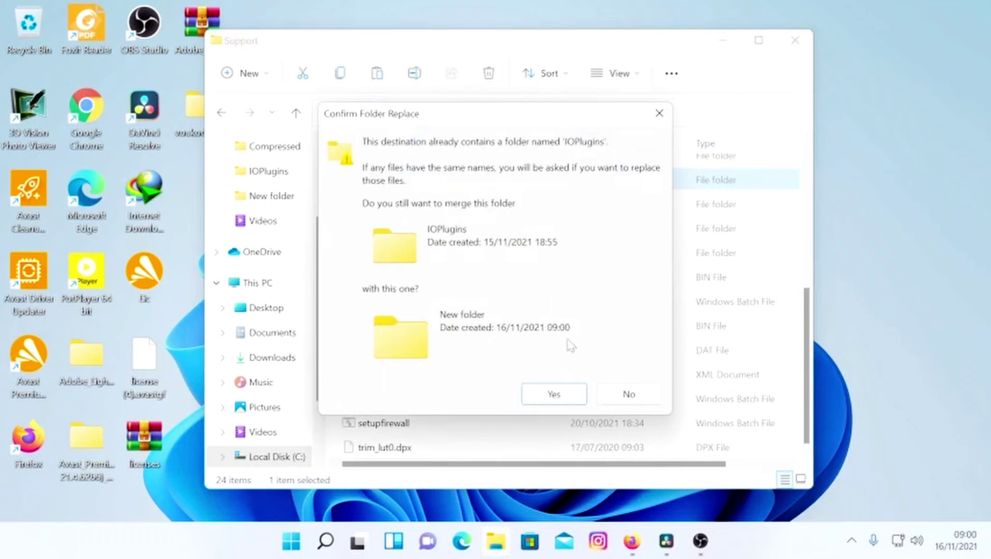
pyautogui.click(627, 392)
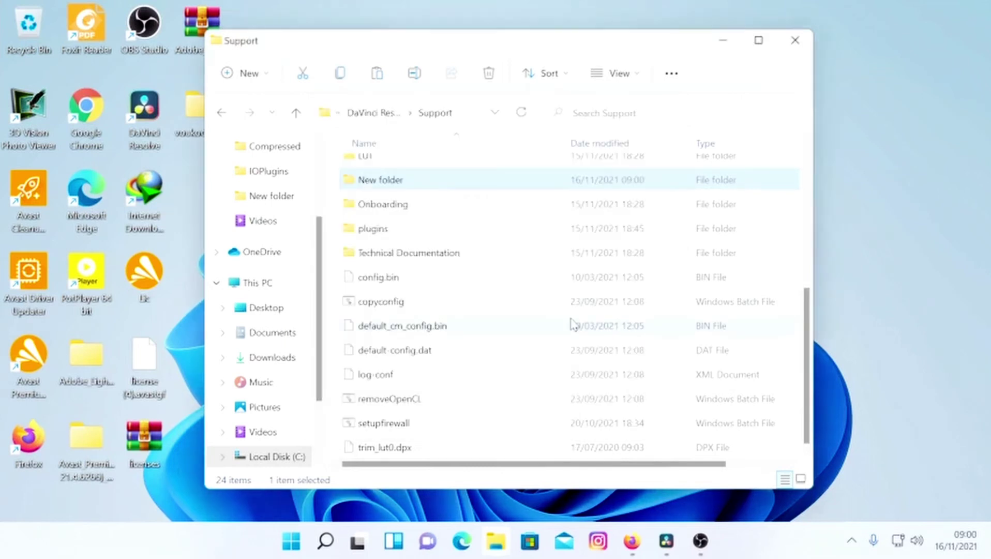
pyautogui.click(493, 72)
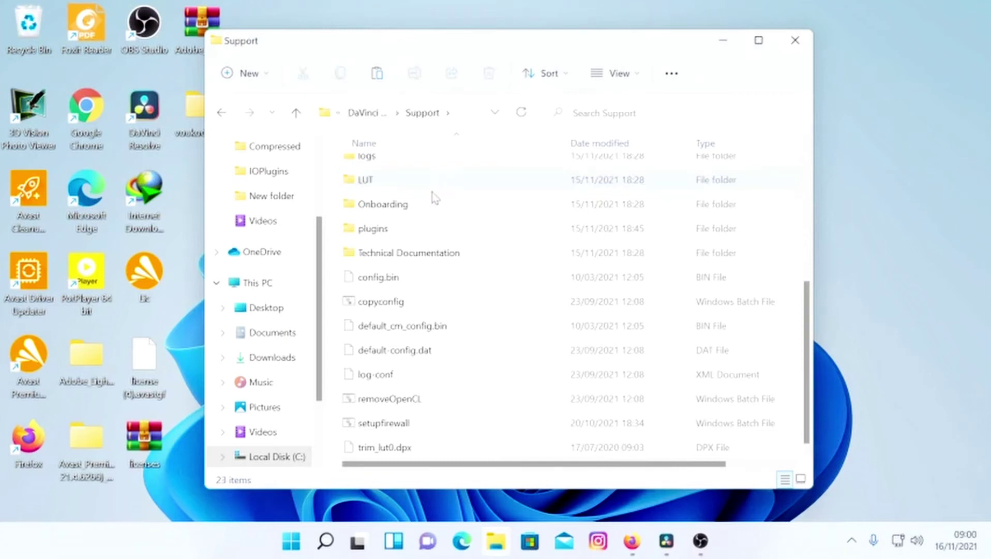
# - Look inside the IOPlugins_C_ folder, return to Support and open the IOPlugins folder
pyautogui.scroll(3, 497, 207)
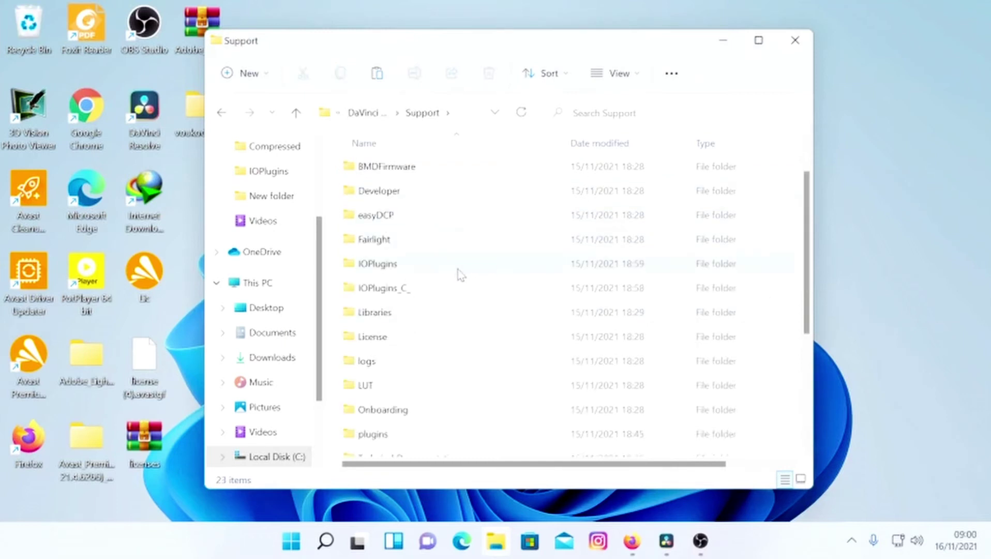
pyautogui.click(430, 289)
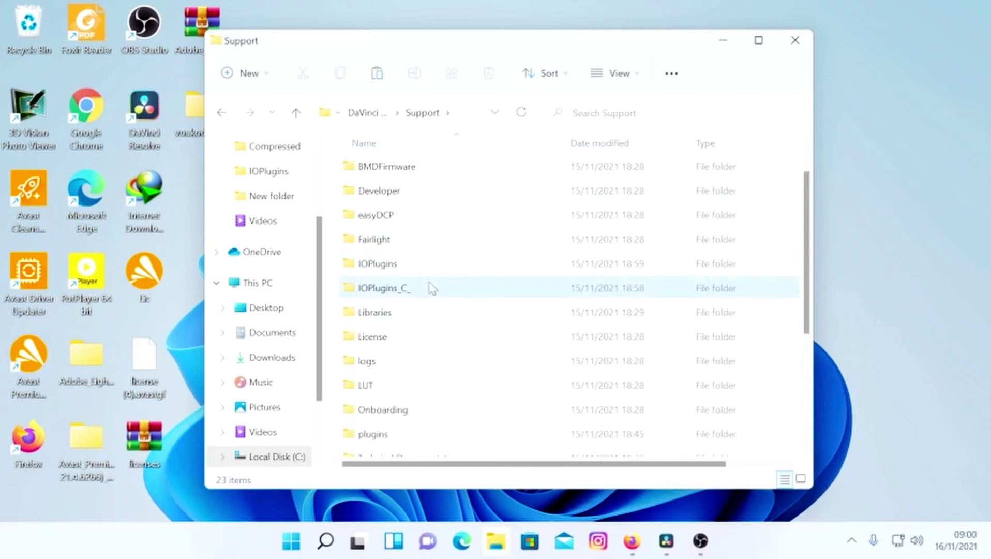
pyautogui.doubleClick(432, 288)
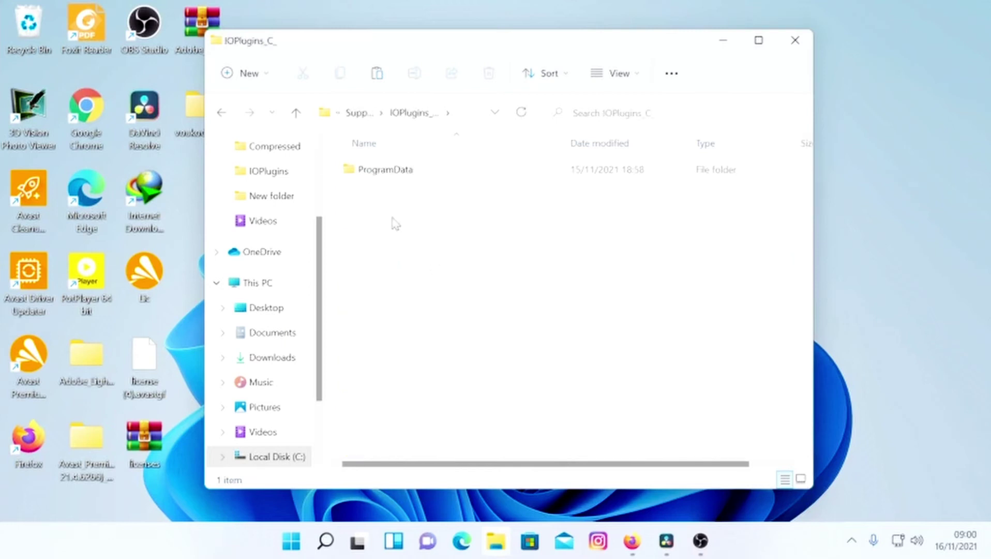
pyautogui.click(221, 113)
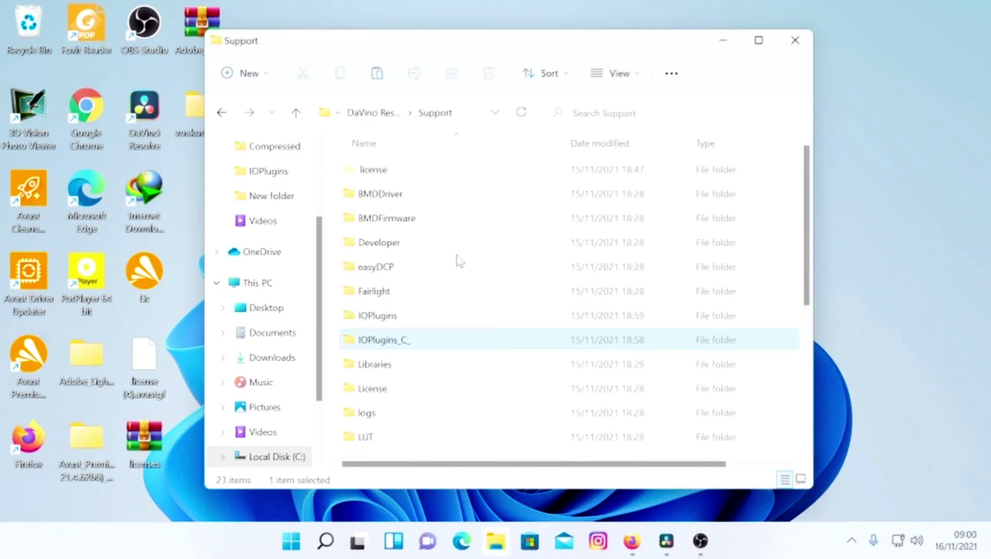
pyautogui.doubleClick(407, 316)
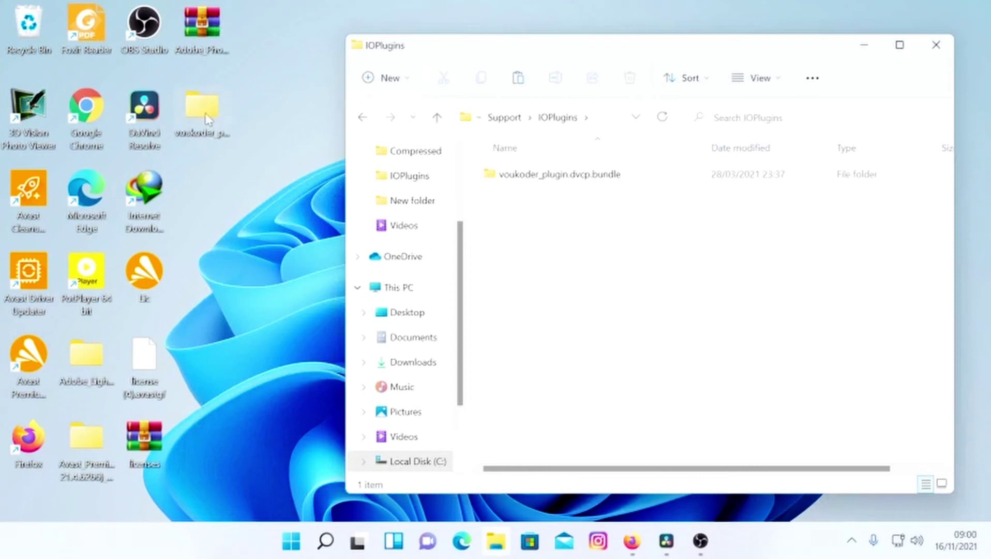
# - Move the voukoder plugin folder to a free spot on the desktop and close the IOPlugins window
pyautogui.moveTo(605, 213); pyautogui.dragTo(253, 192)
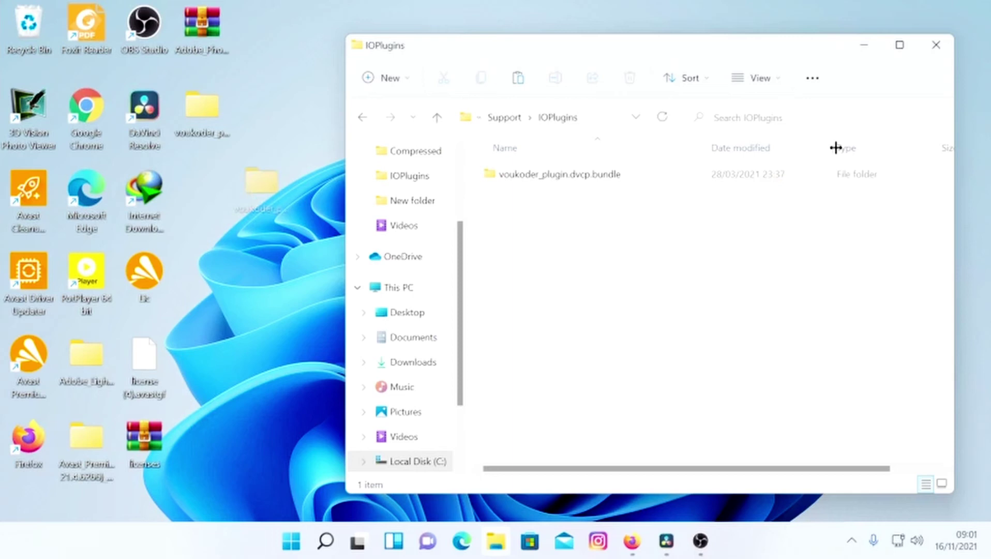
pyautogui.click(936, 48)
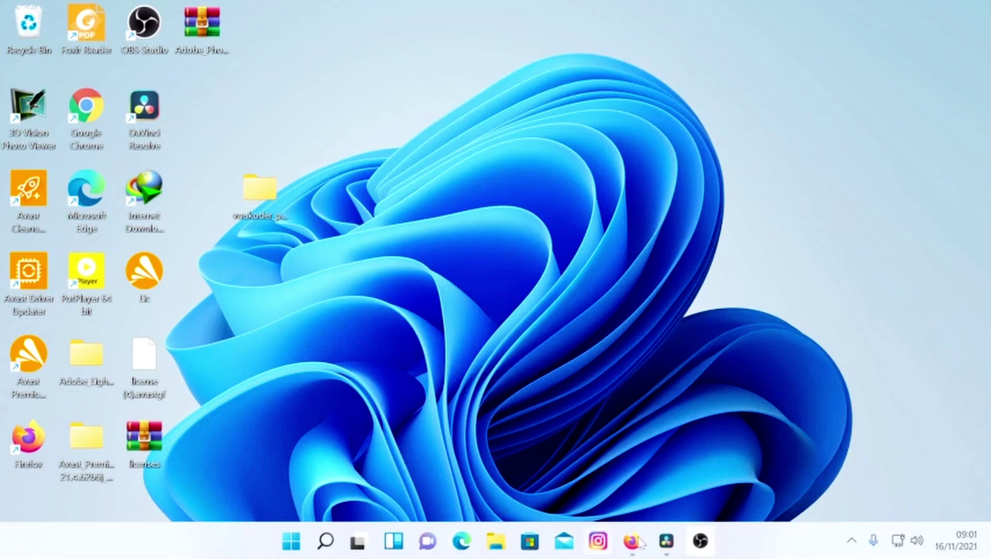
# - Switch to DaVinci Resolve and set the render format to Voukoder
pyautogui.click(665, 542)
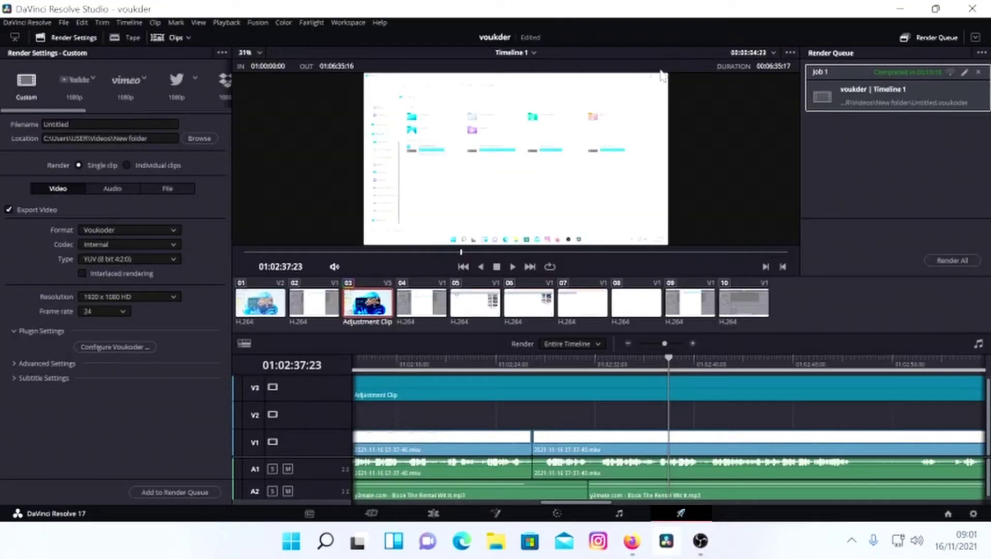
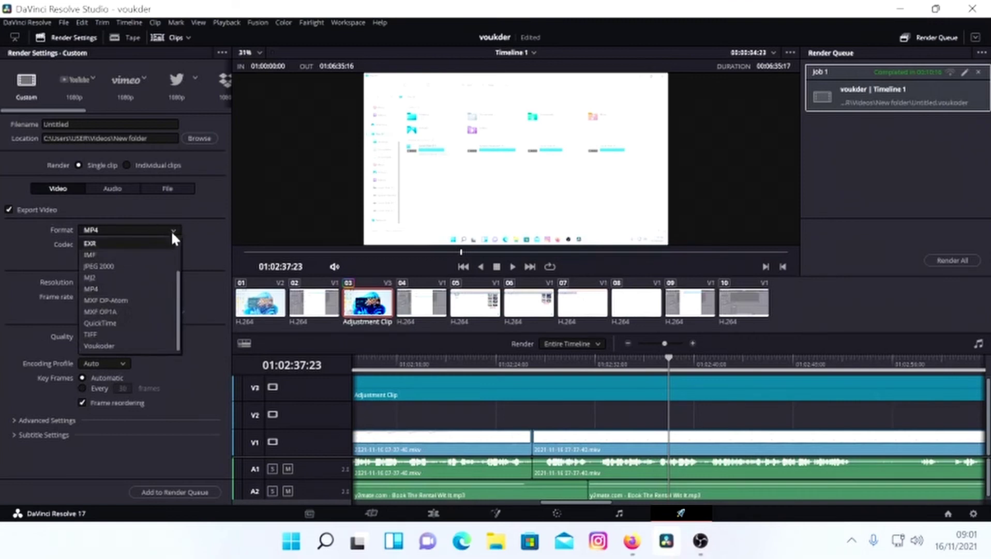
pyautogui.click(127, 344)
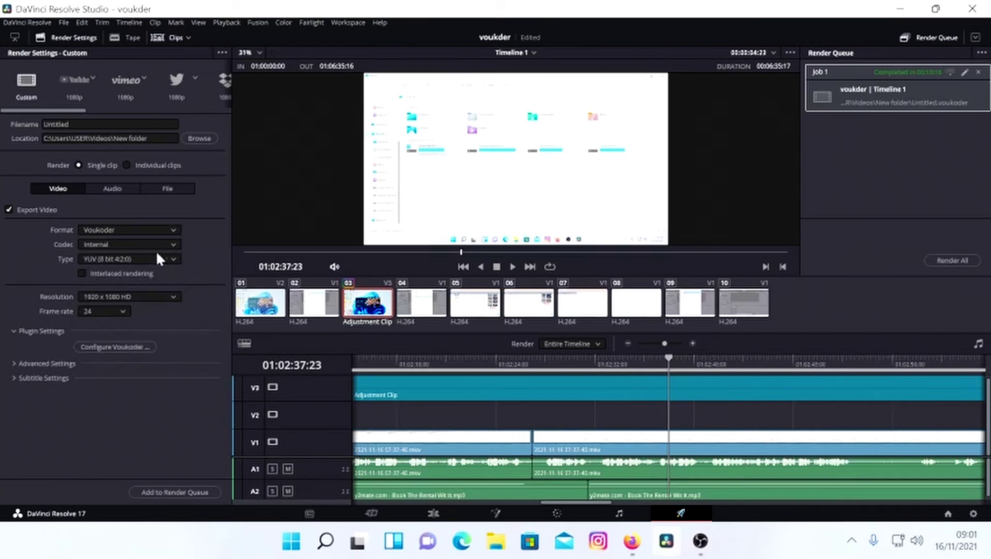
# - Open the Voukoder configuration and choose ProRes AW as the video codec
pyautogui.click(133, 346)
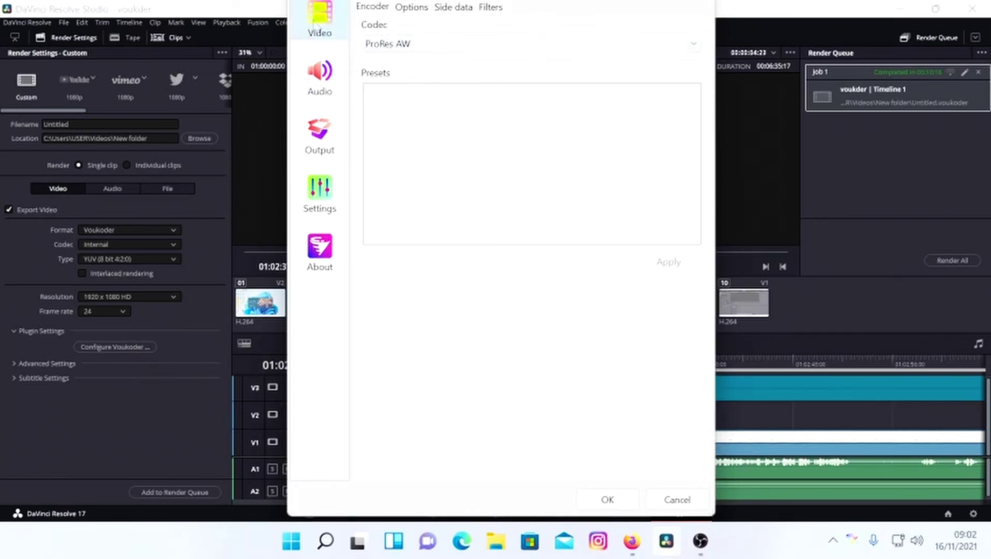
pyautogui.click(414, 45)
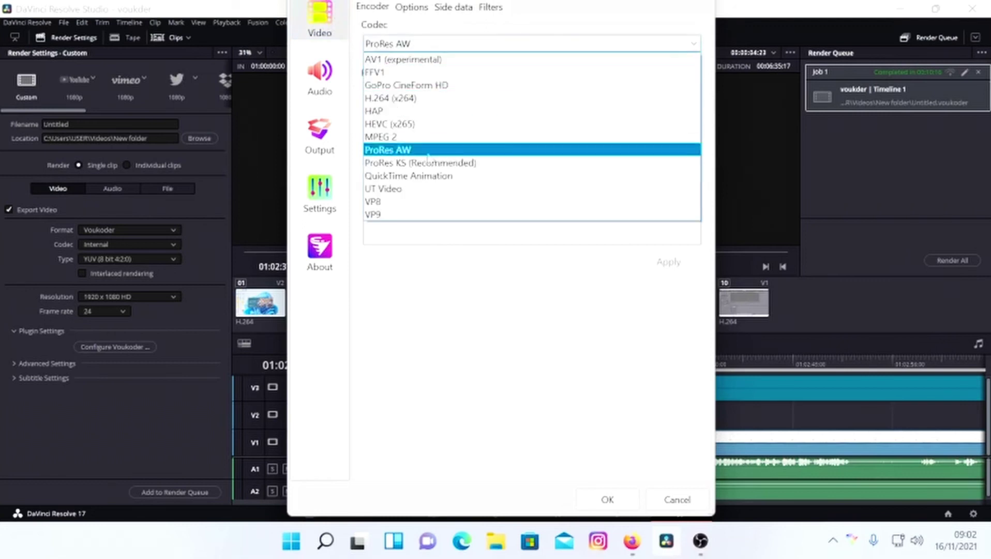
pyautogui.click(397, 150)
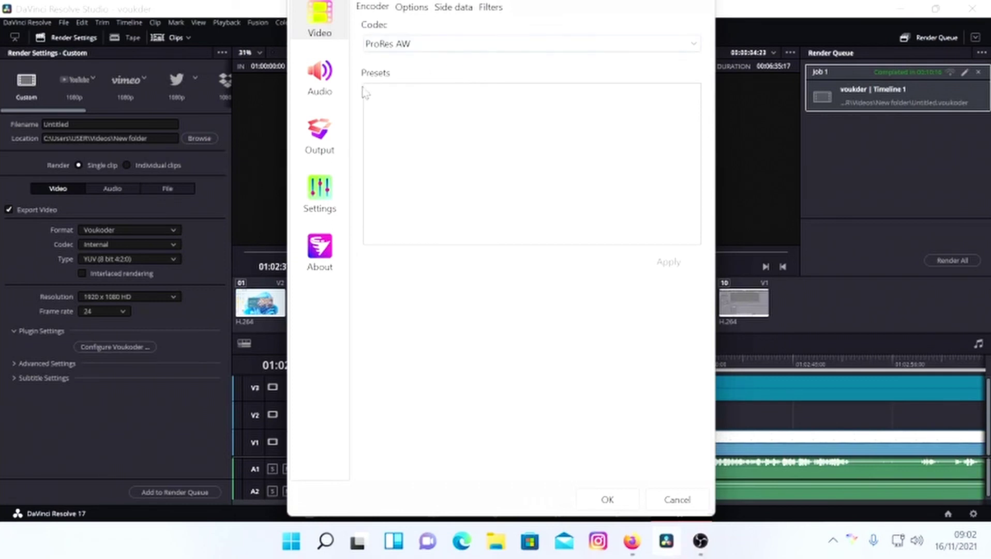
# - Examine the available audio codecs, keep AAC (FFmpeg), and view the Output container settings
pyautogui.click(312, 79)
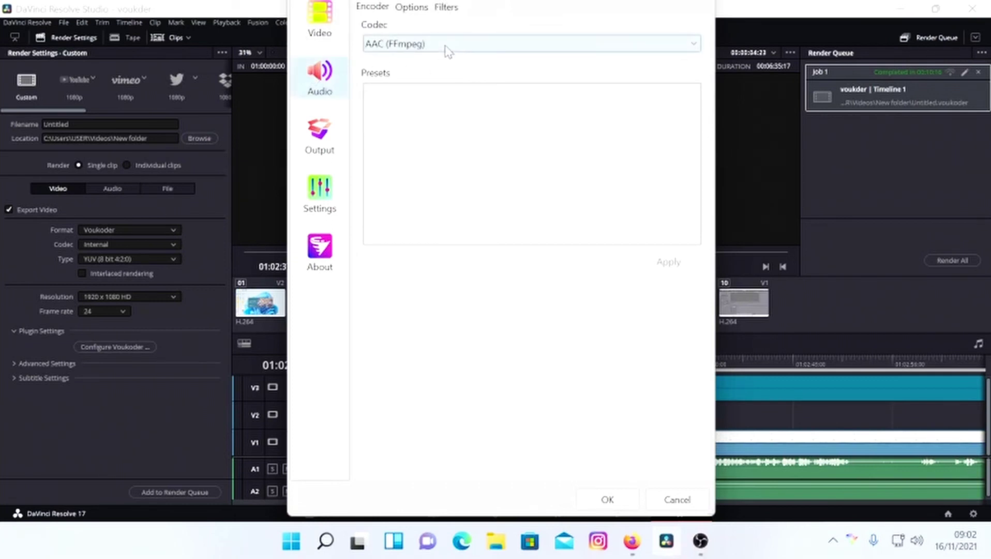
pyautogui.click(448, 51)
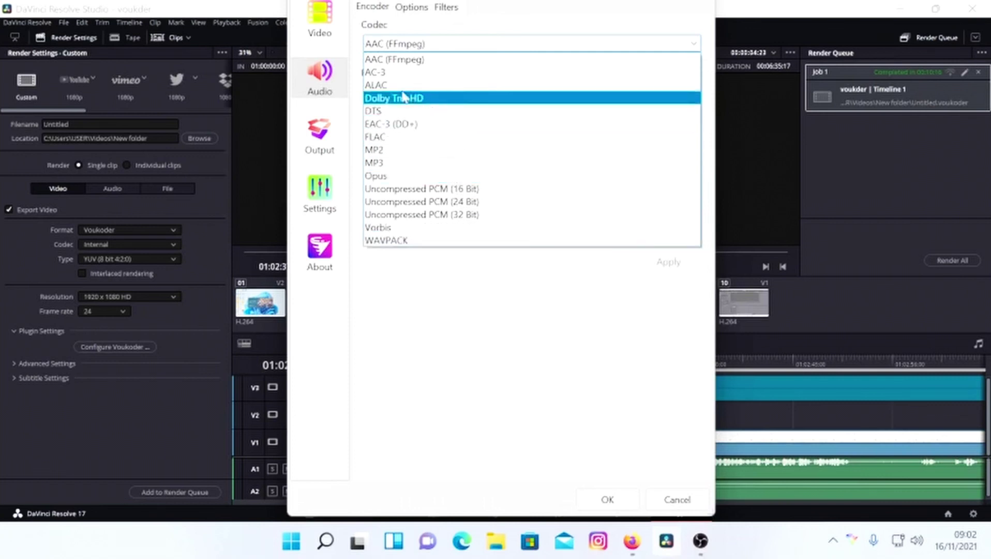
pyautogui.click(408, 50)
pyautogui.click(324, 137)
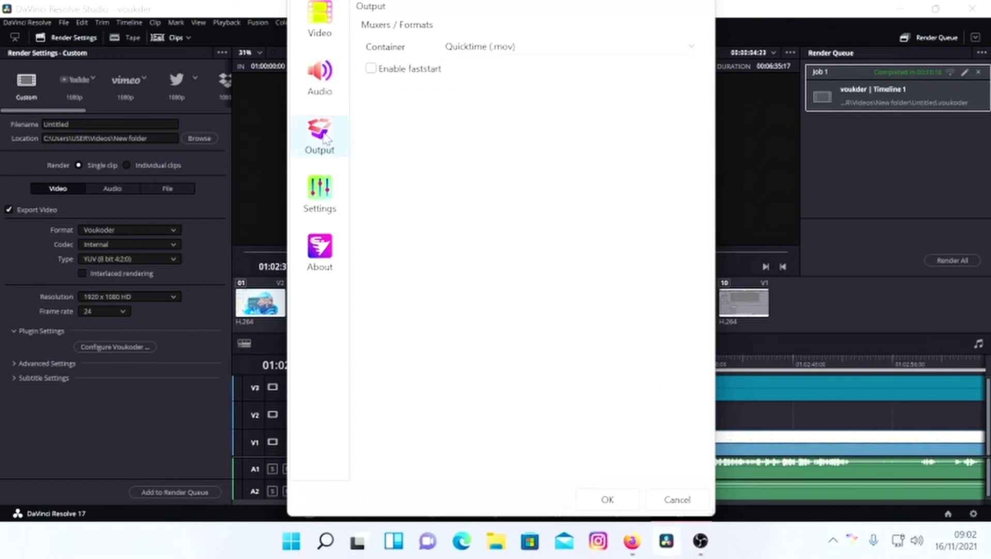
# - Check the output container choices, keep Quicktime (.mov), view Voukoder's About information, and dismiss the configuration without saving
pyautogui.click(563, 50)
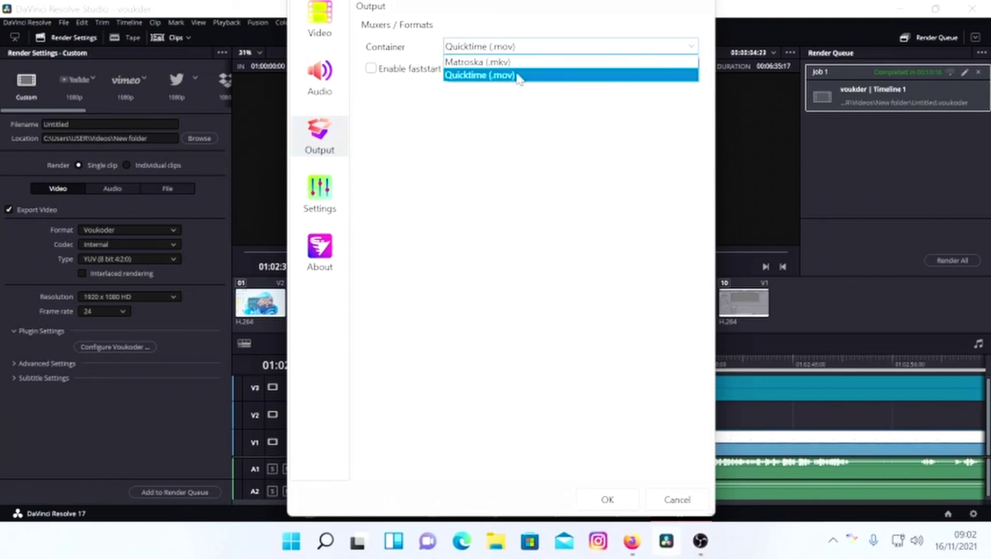
pyautogui.click(518, 77)
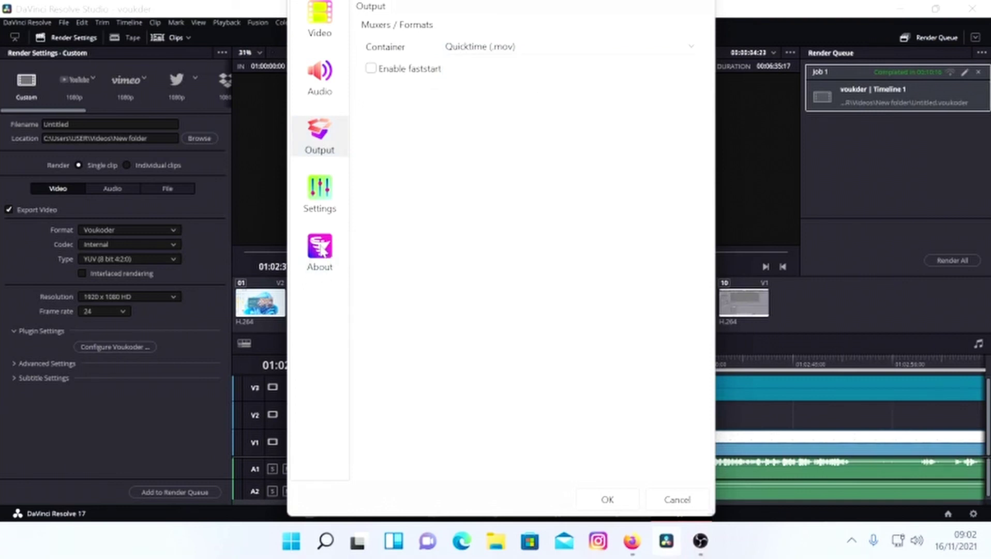
pyautogui.click(320, 248)
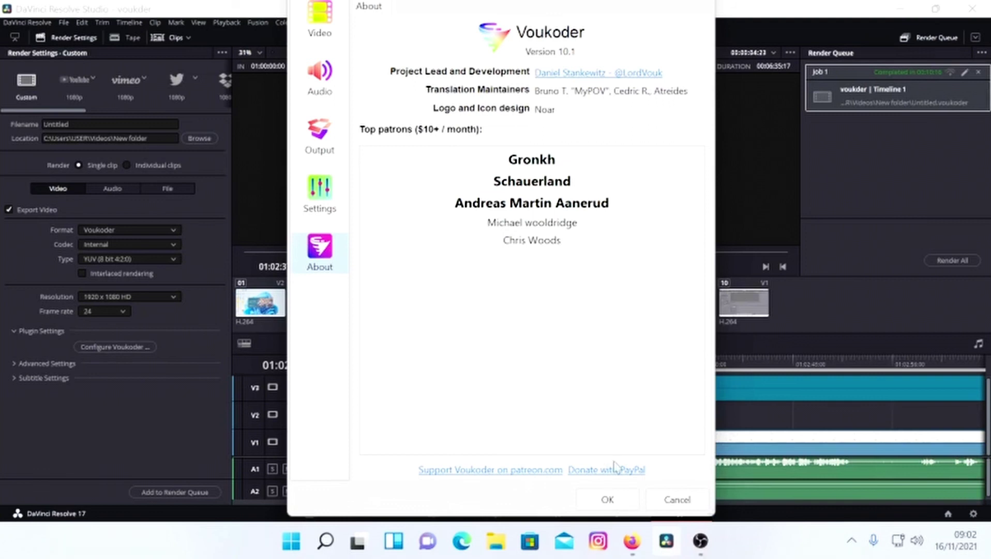
pyautogui.click(677, 500)
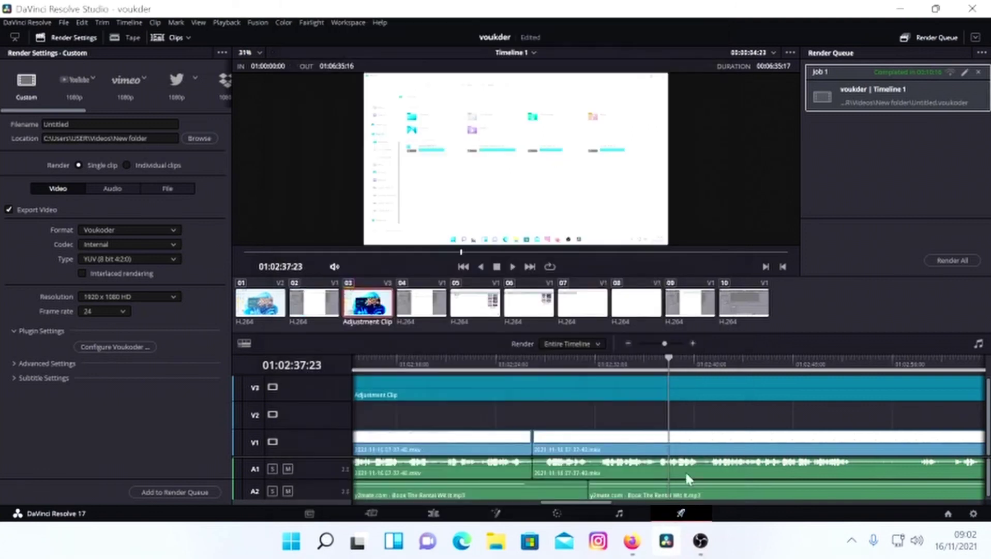
# - Add the timeline to the render queue with the Voukoder format and remove that newly queued job again
pyautogui.click(180, 491)
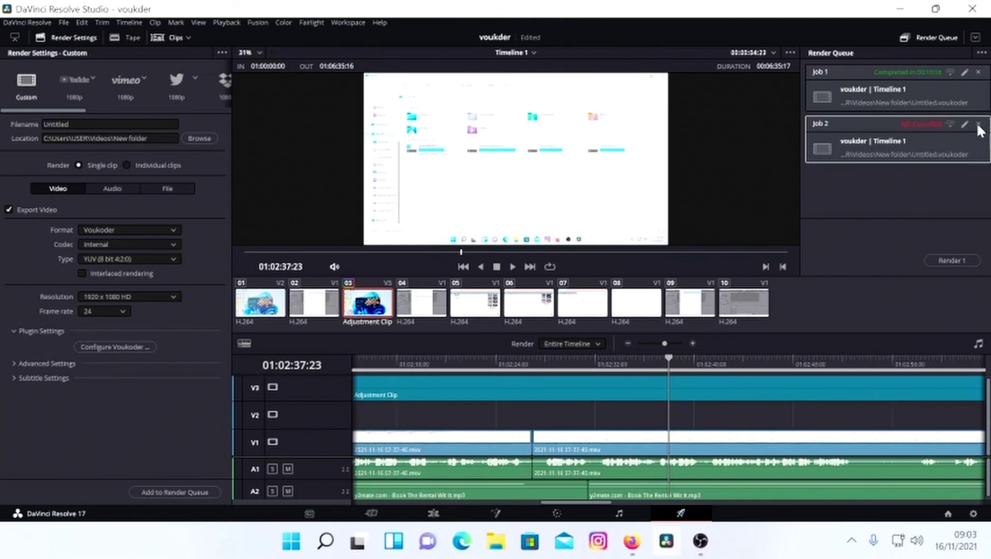
pyautogui.click(977, 124)
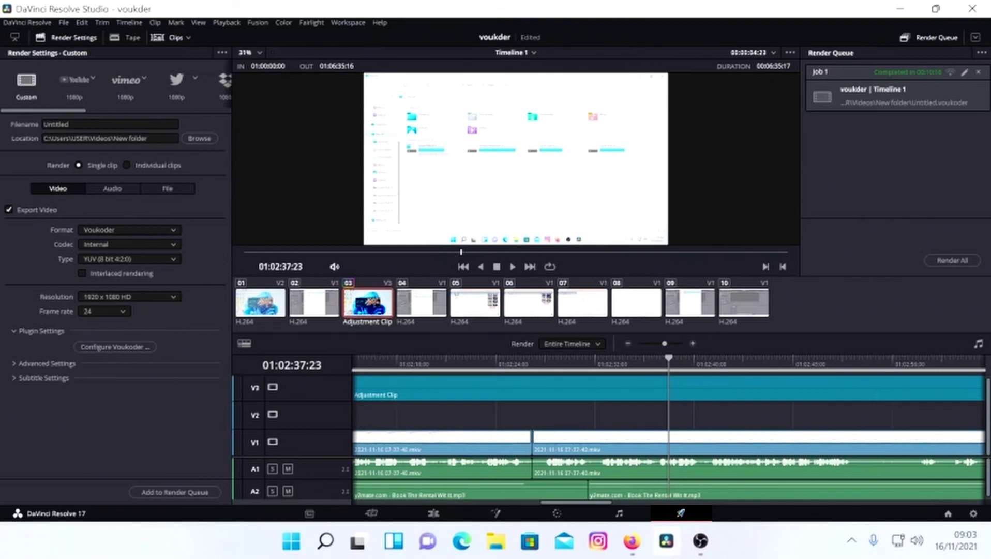